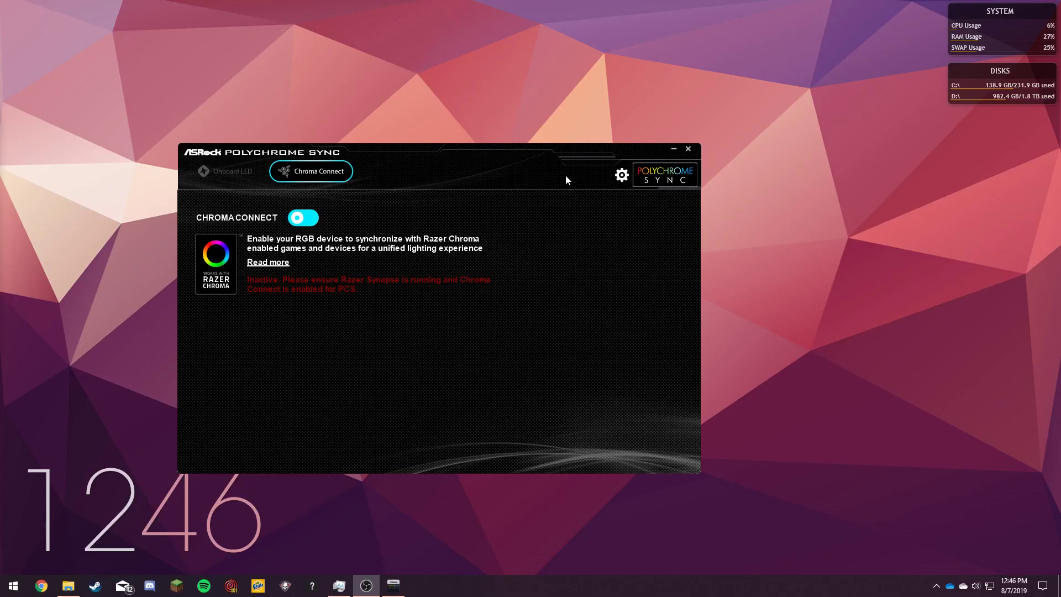
Step: Close the Polychrome Sync window and exit the program from its hidden tray icon's menu
left_click_drag(406, 149, 409, 156)
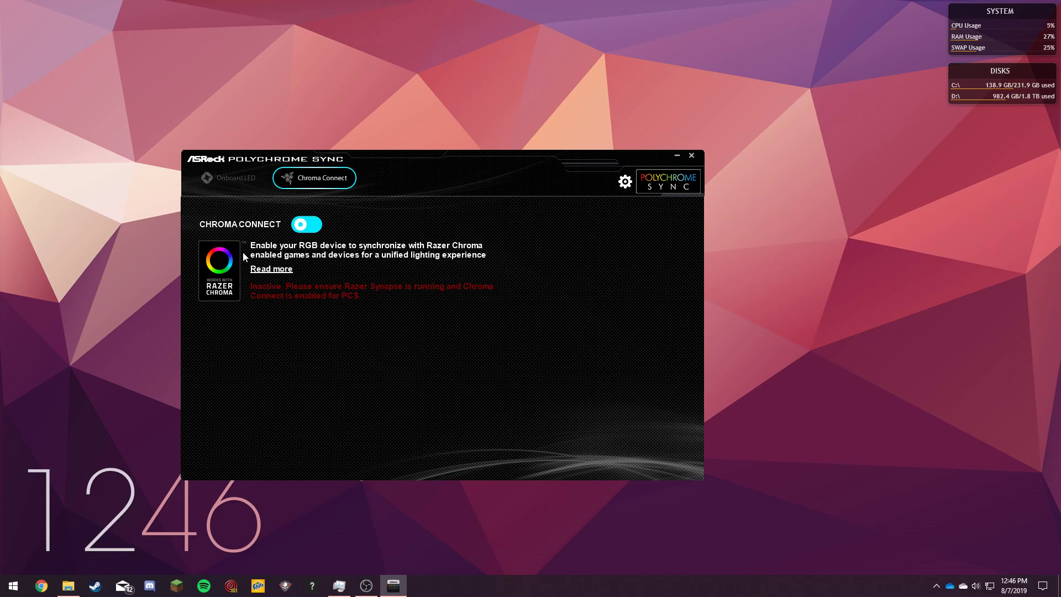
left_click(691, 156)
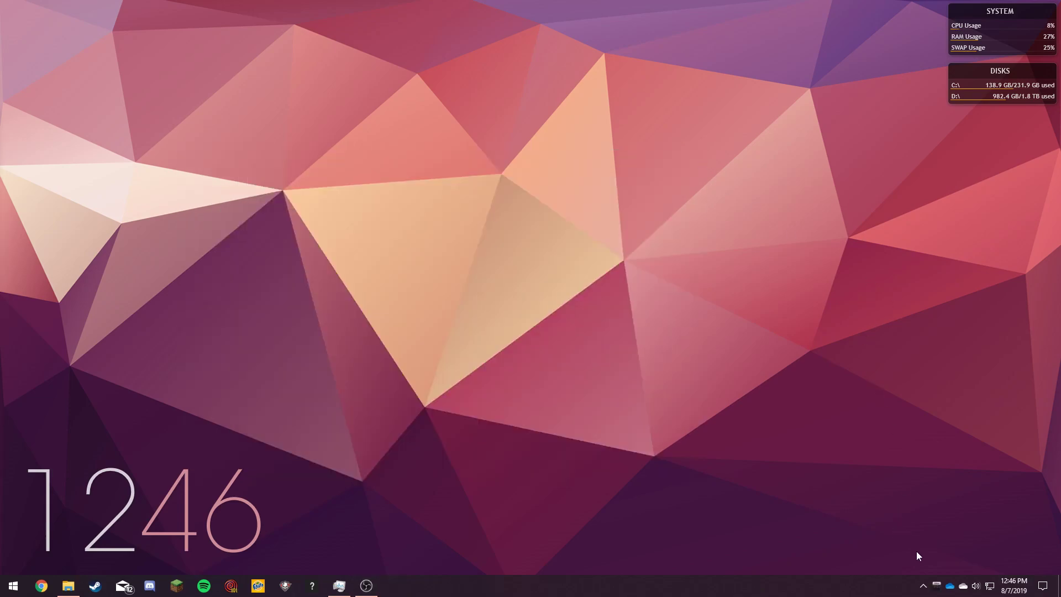
right_click(924, 587)
left_click(925, 587)
right_click(946, 544)
left_click(954, 541)
Step: Launch Razer Synapse via a 'razer' Start search and go to its Chroma Connect page
key("super")
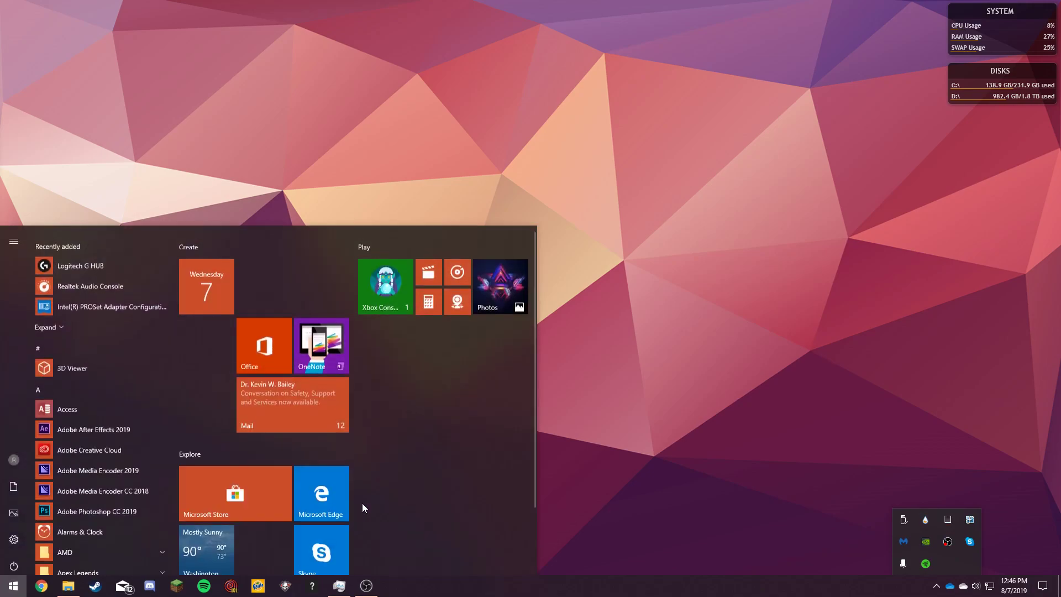
type("razer")
key("Return")
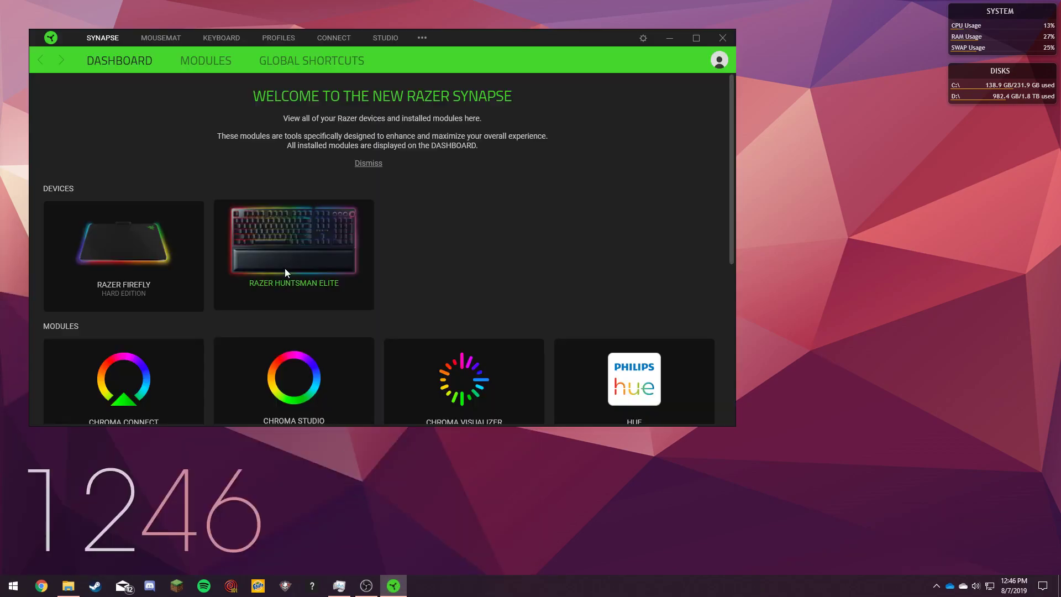
left_click(339, 38)
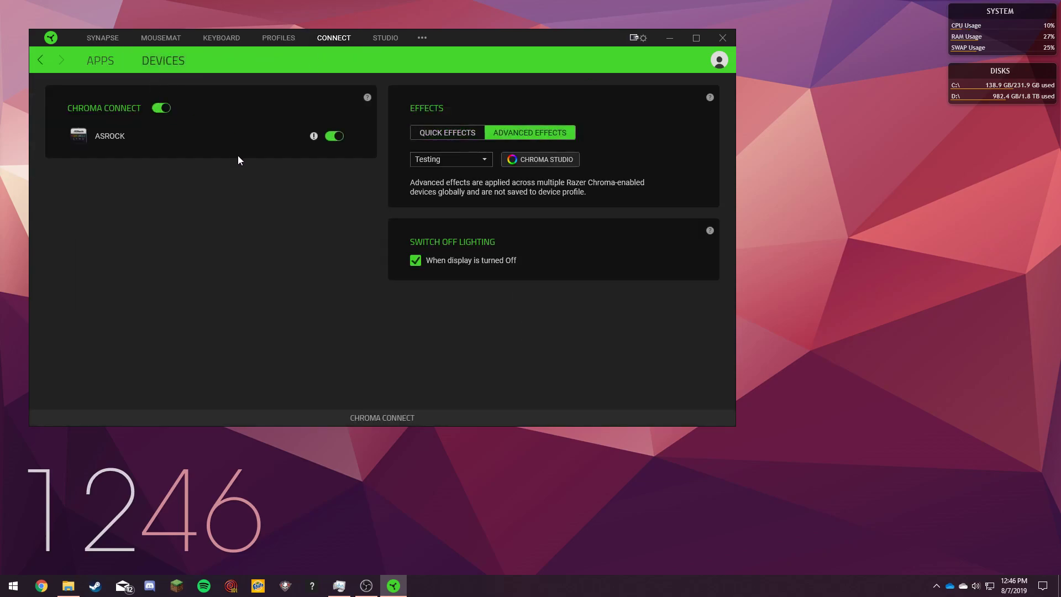
Step: Relaunch the ASRock LED controller app by searching 'asrgled' in Start
key("super")
left_click(306, 196)
key("super")
type("asrgled")
key("Return")
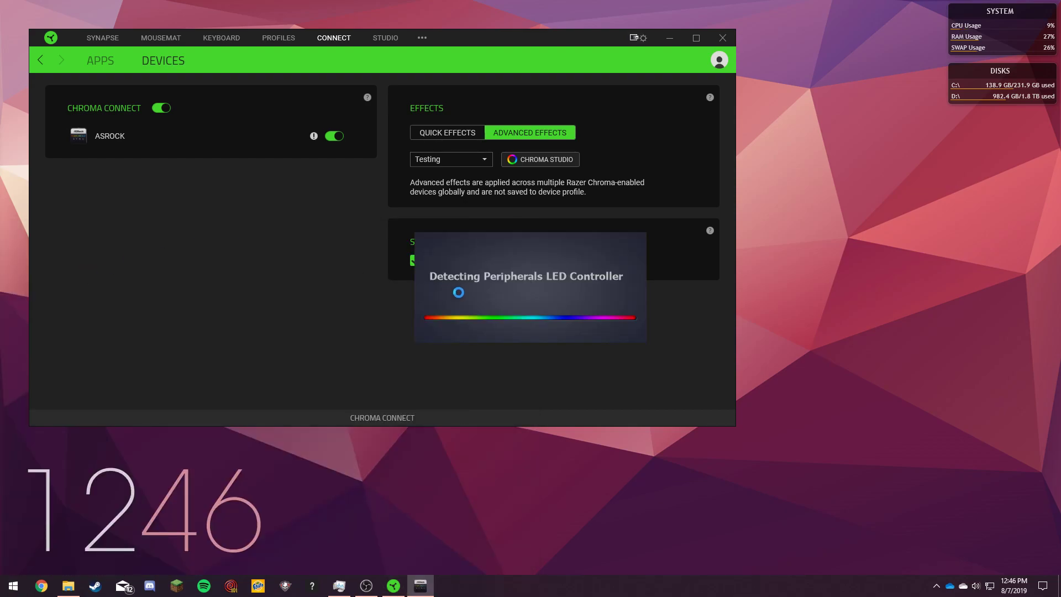
Step: End the AsrPolychromeRGB process in Task Manager
left_click(339, 586)
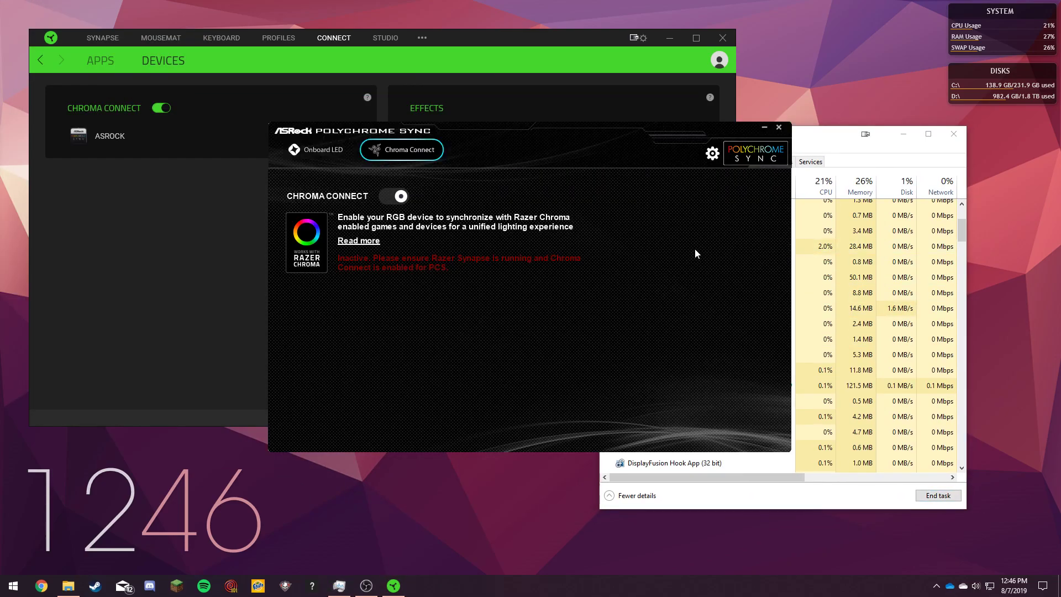
left_click(809, 147)
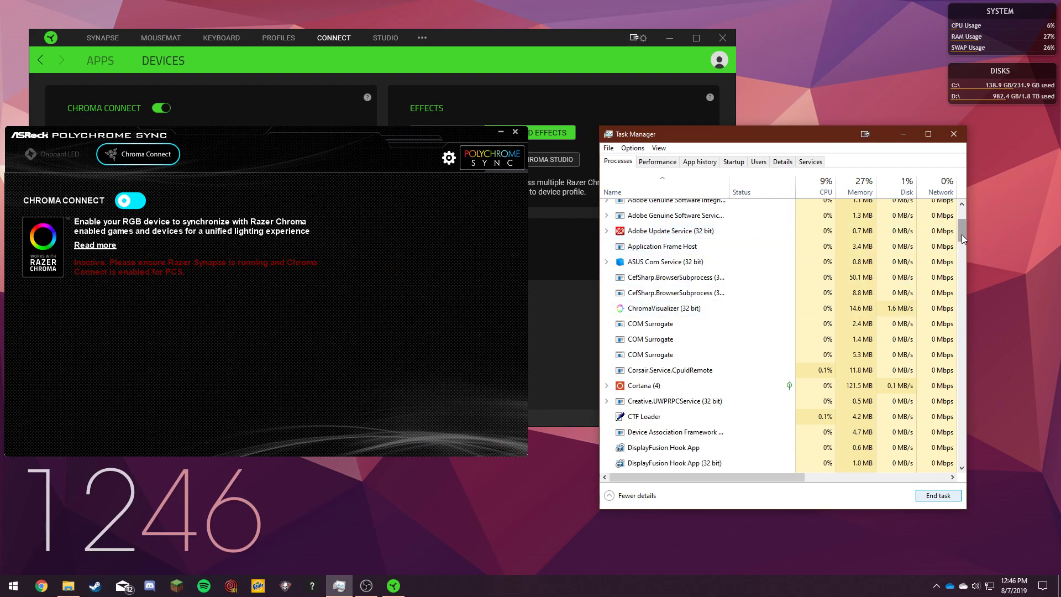
scroll(763, 243, "up", 3)
left_click(738, 228)
left_click(921, 495)
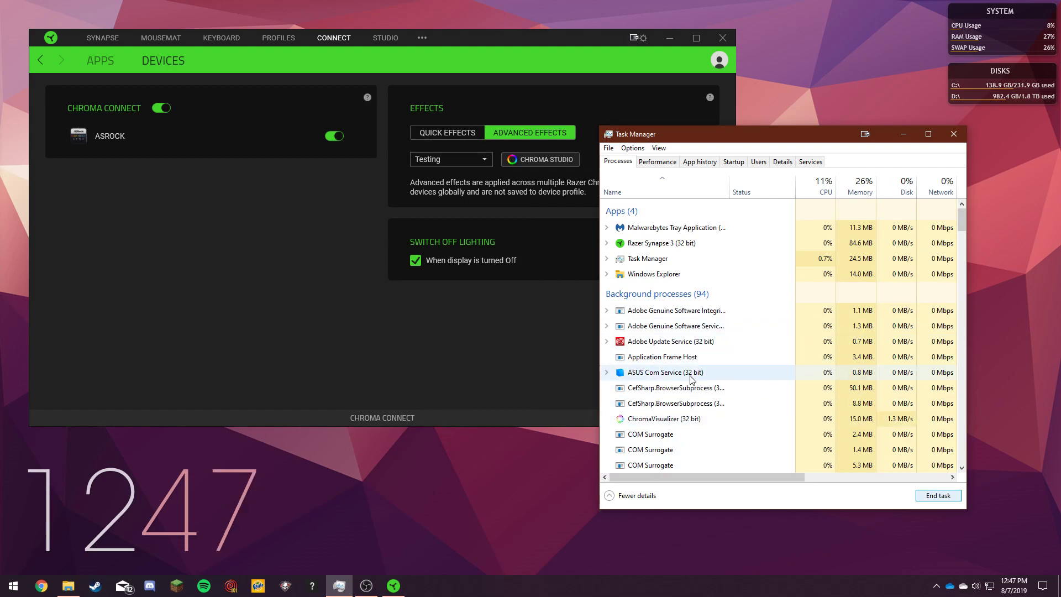
Step: Close Razer Synapse and launch Corsair iCUE from a Start search for 'icue'
left_click(364, 170)
left_click(722, 39)
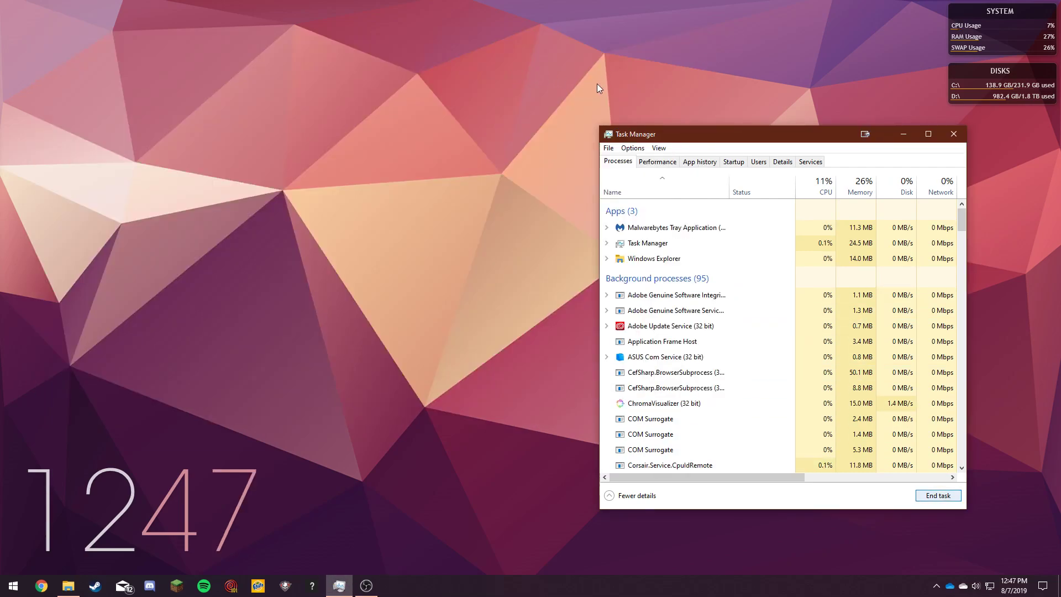
key("super")
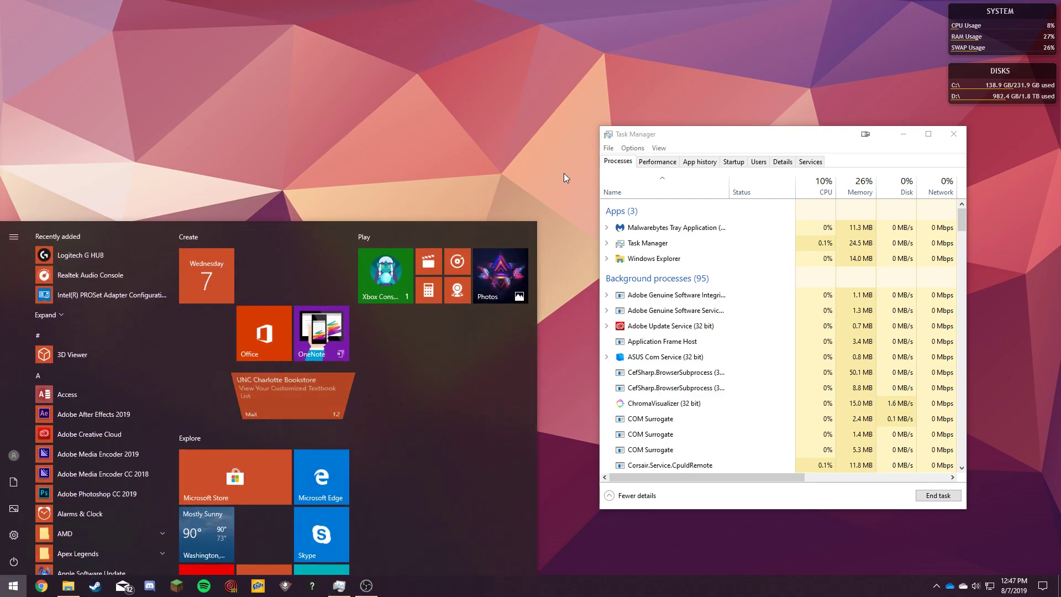
type("icue")
key("Return")
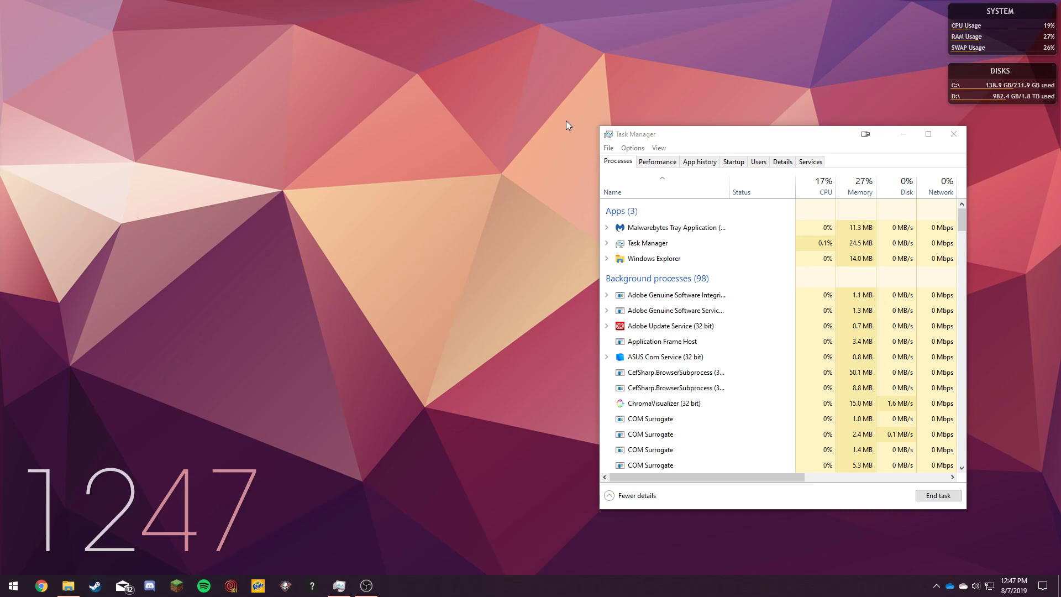
Step: Place iCUE at the top-left and Task Manager at the top-right of the screen
scroll(665, 289, "down", 1)
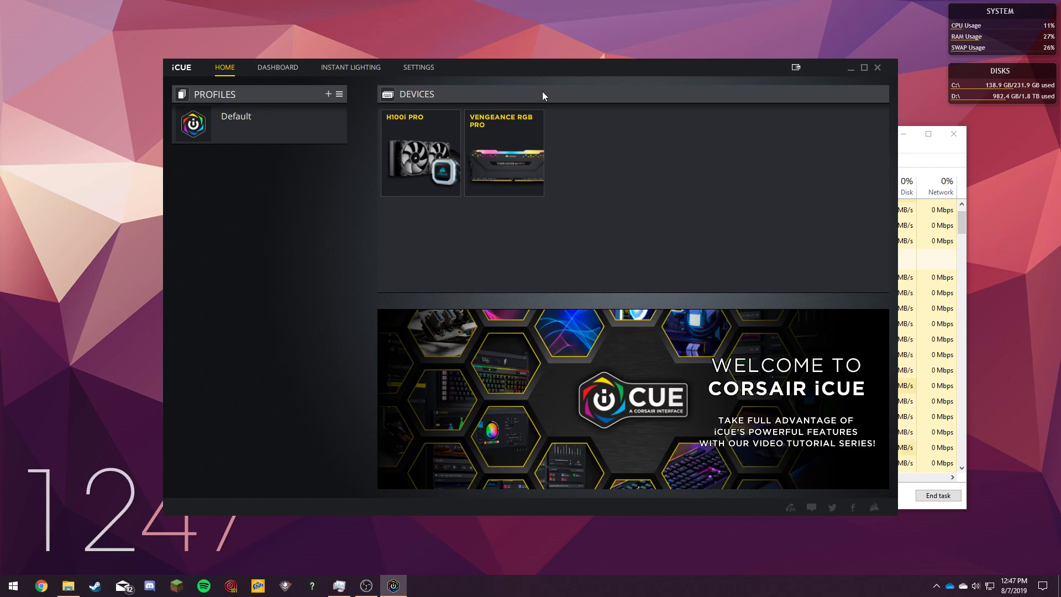
left_click_drag(515, 67, 408, 11)
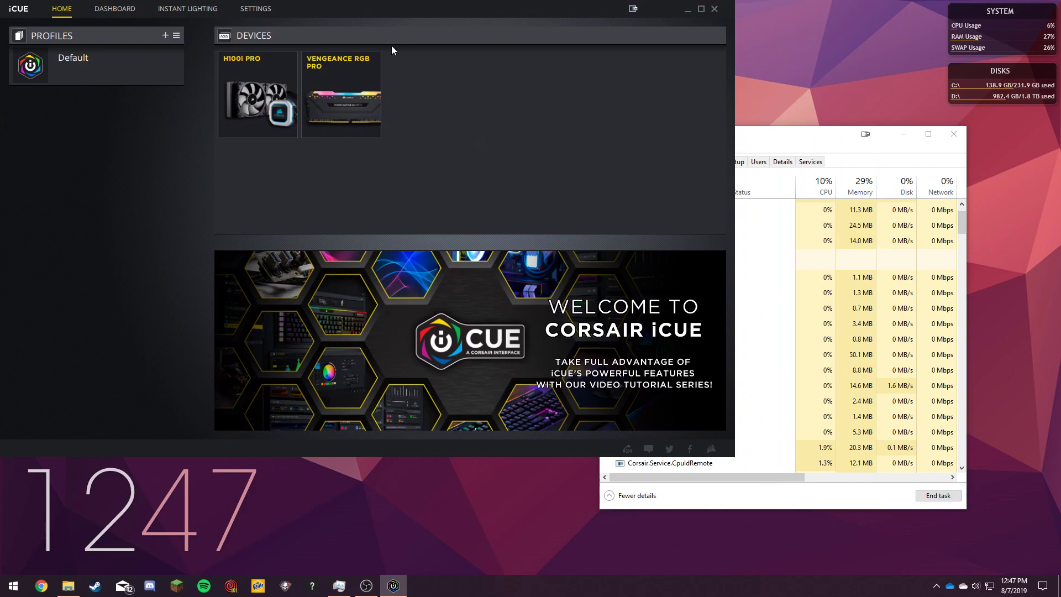
left_click_drag(787, 137, 860, 63)
left_click(493, 116)
Step: Launch the ASRock RGB LED app by searching 'asrrgbled' in Start
key("super")
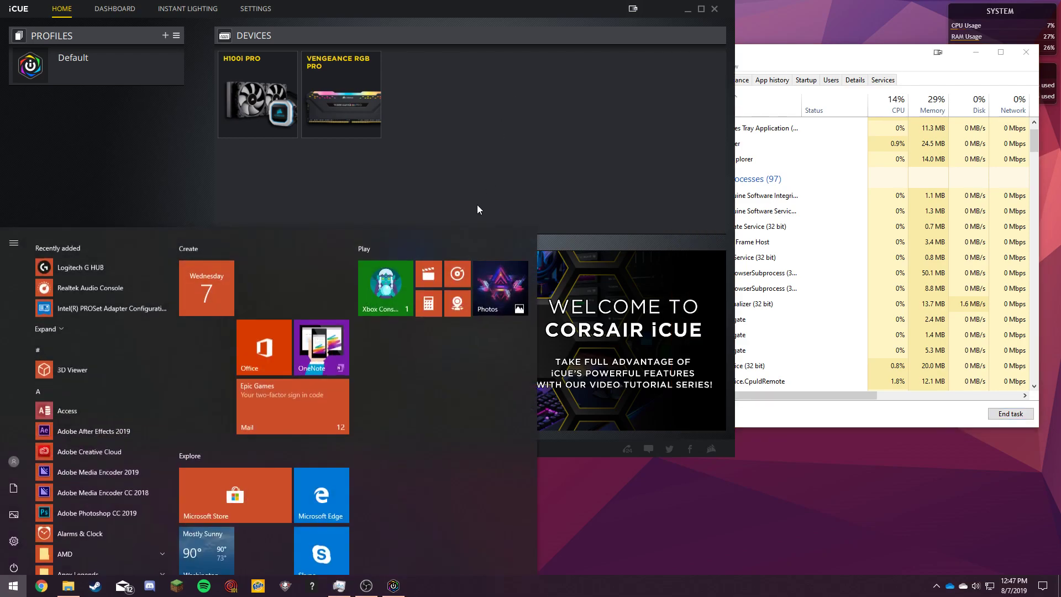
type("asrrgbled")
key("Return")
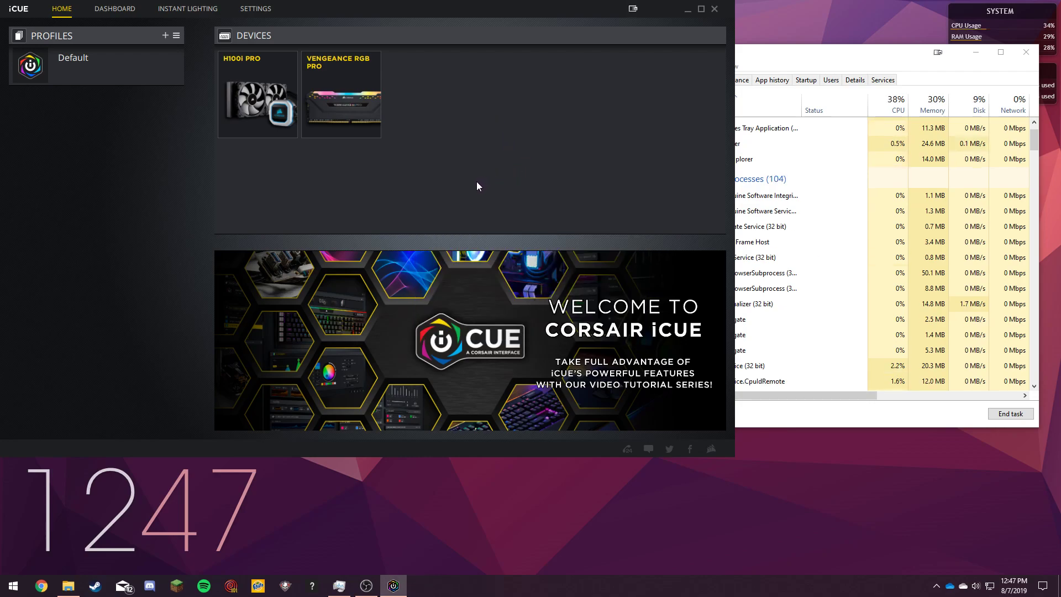
Step: With Task Manager in front, launch the ASRRGBLED app from a Start search for 'as'
left_click(779, 62)
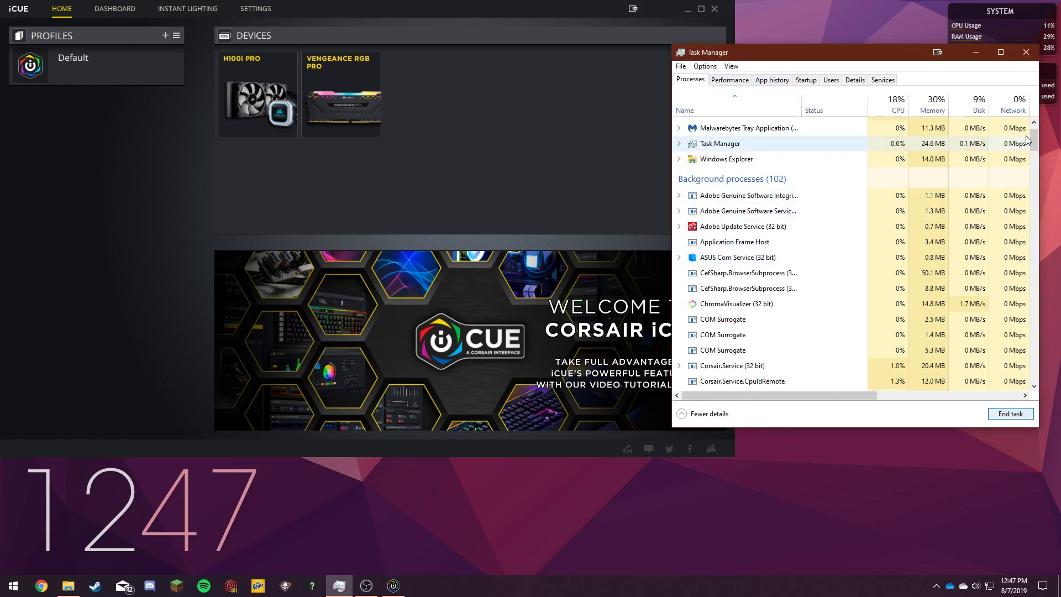
scroll(806, 193, "up", 1)
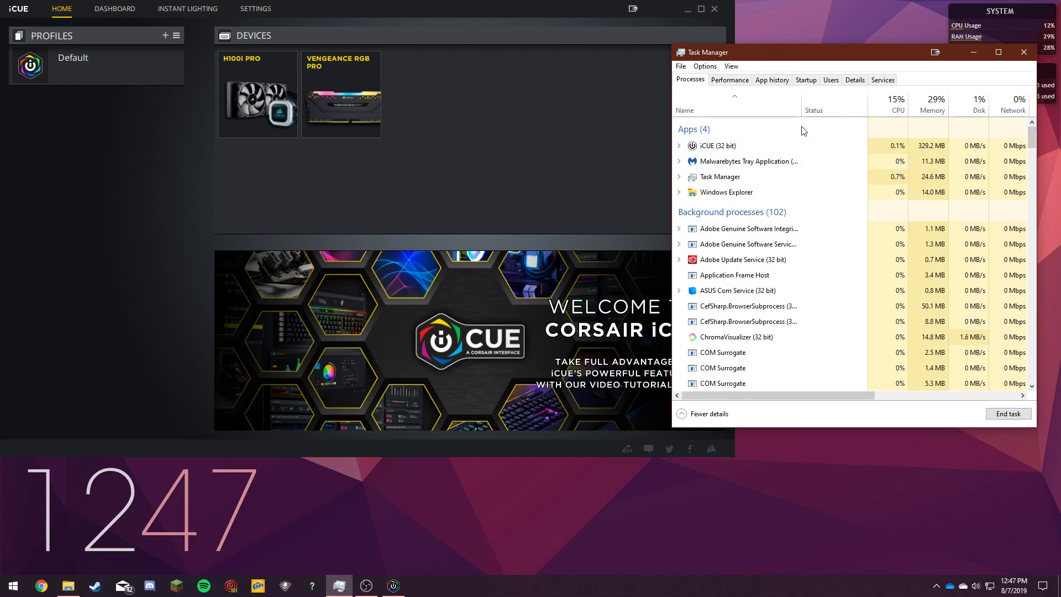
key("super")
type("as")
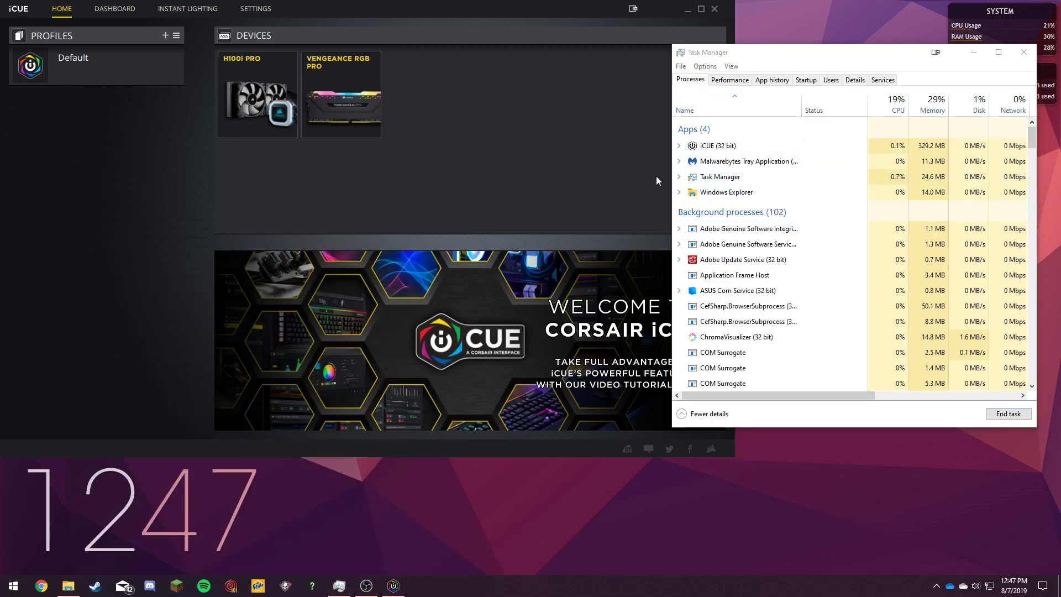
key("Return")
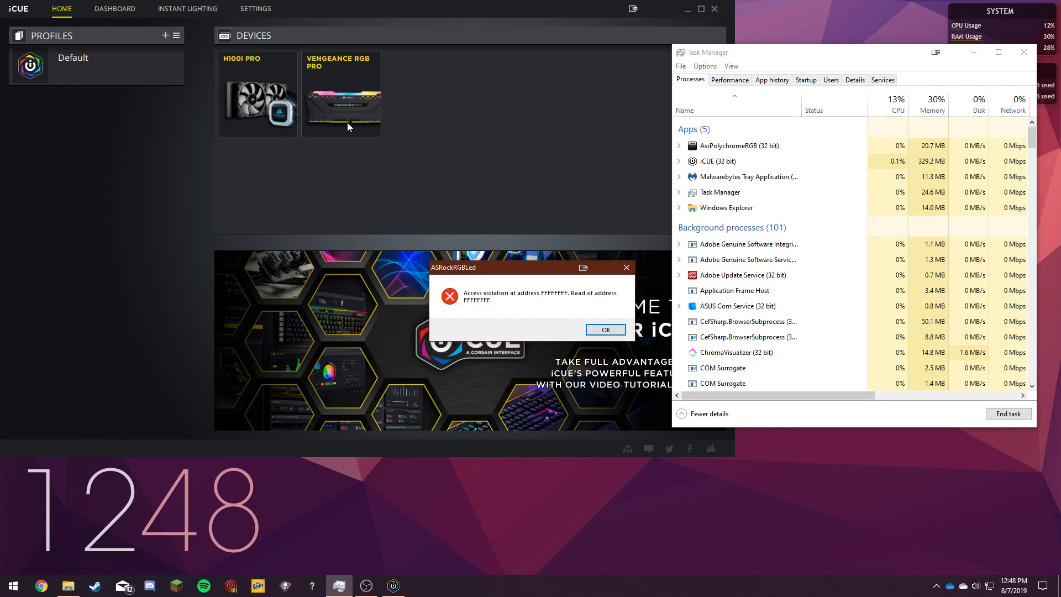
Step: Dismiss both access violation errors, close the blank ASRockRGBLed window, and end AsrPolychromeRGB
left_click(608, 327)
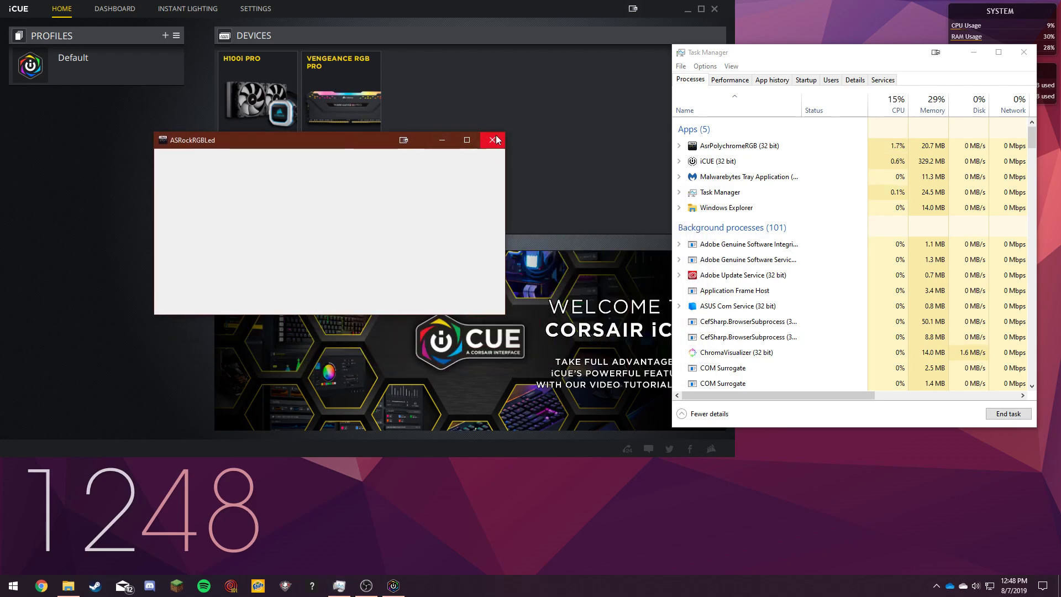
left_click(493, 139)
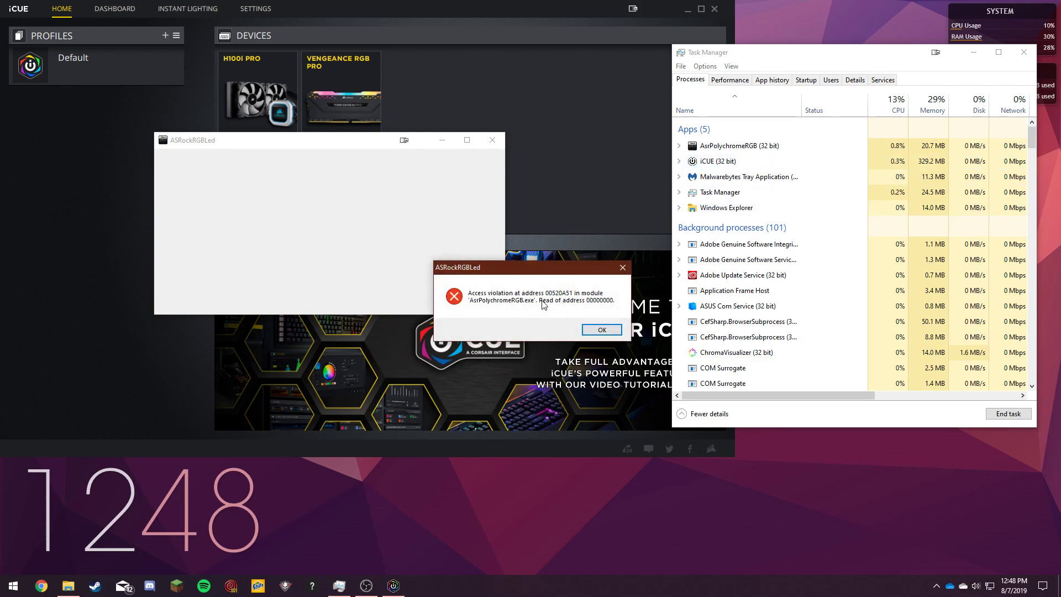
left_click(602, 329)
left_click(741, 146)
left_click(1008, 413)
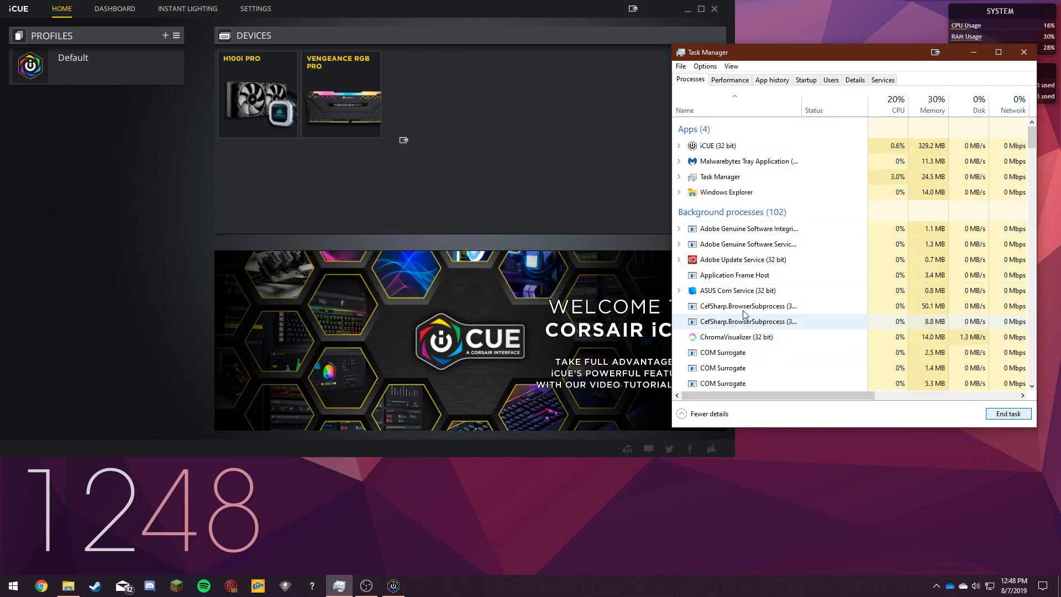
Step: End and relaunch iCUE via an 'icue' search, then switch on Chroma Connect in Polychrome Sync
left_click(729, 146)
left_click(1008, 413)
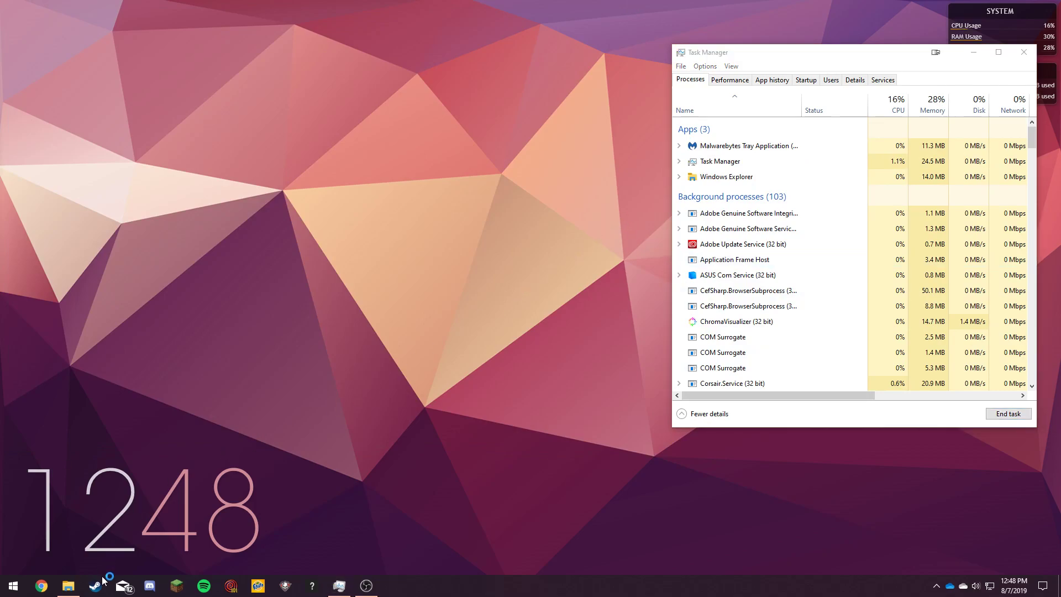
key("super")
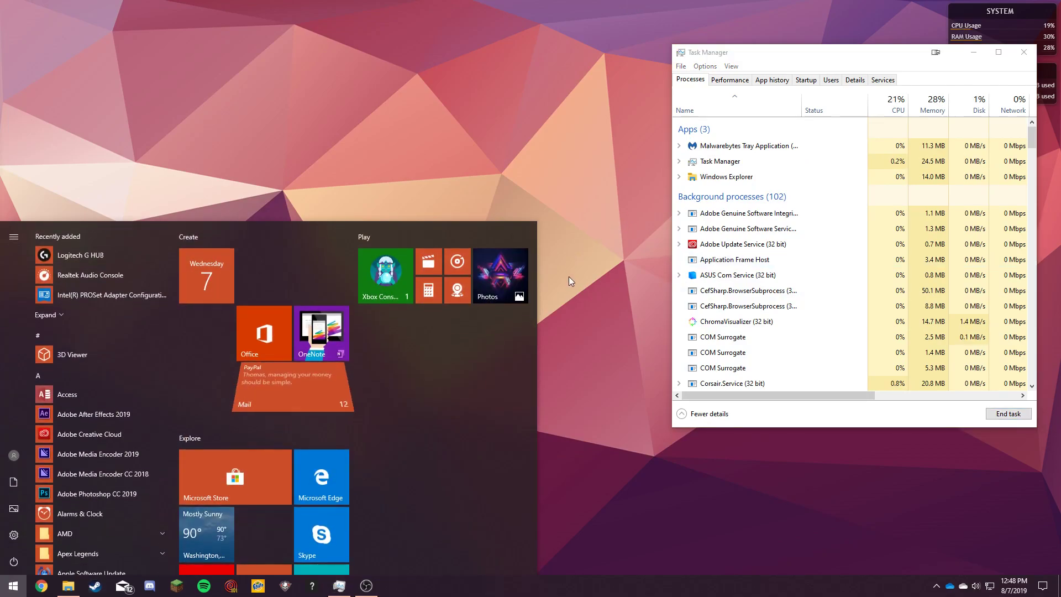
type("icue")
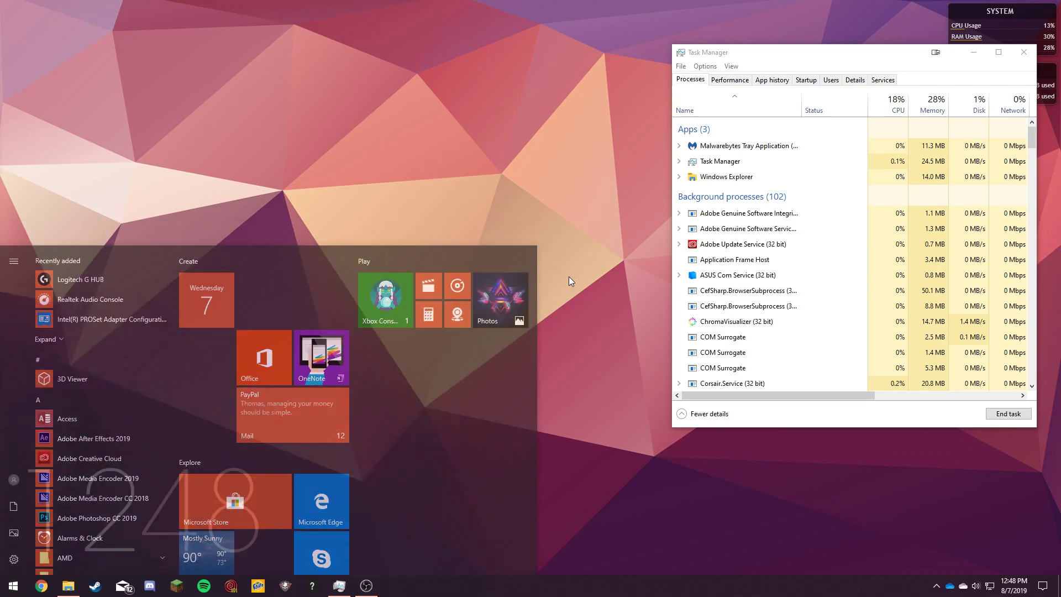
key("Return")
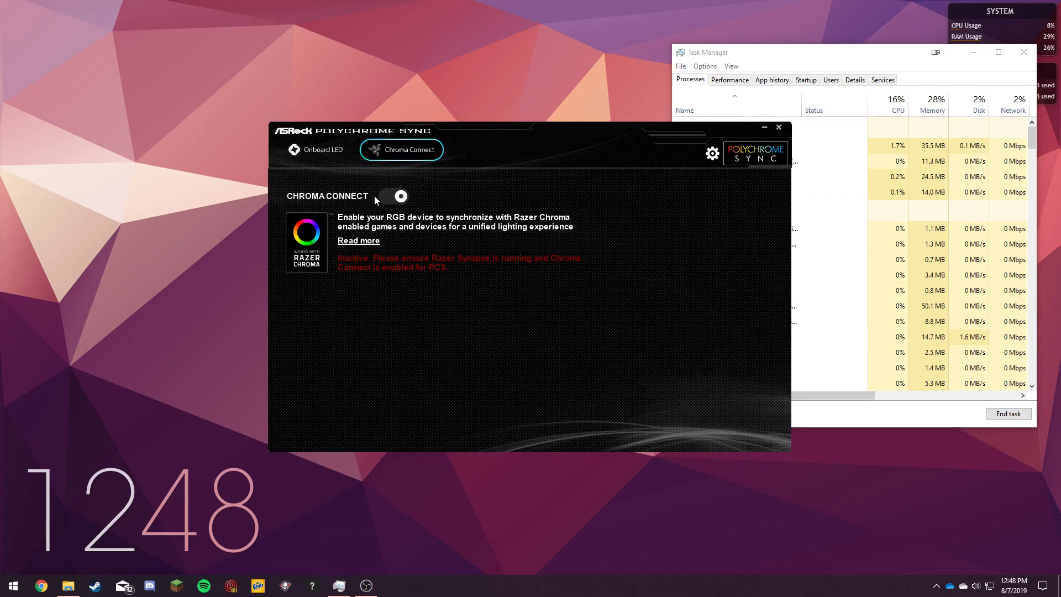
left_click(382, 196)
key("super")
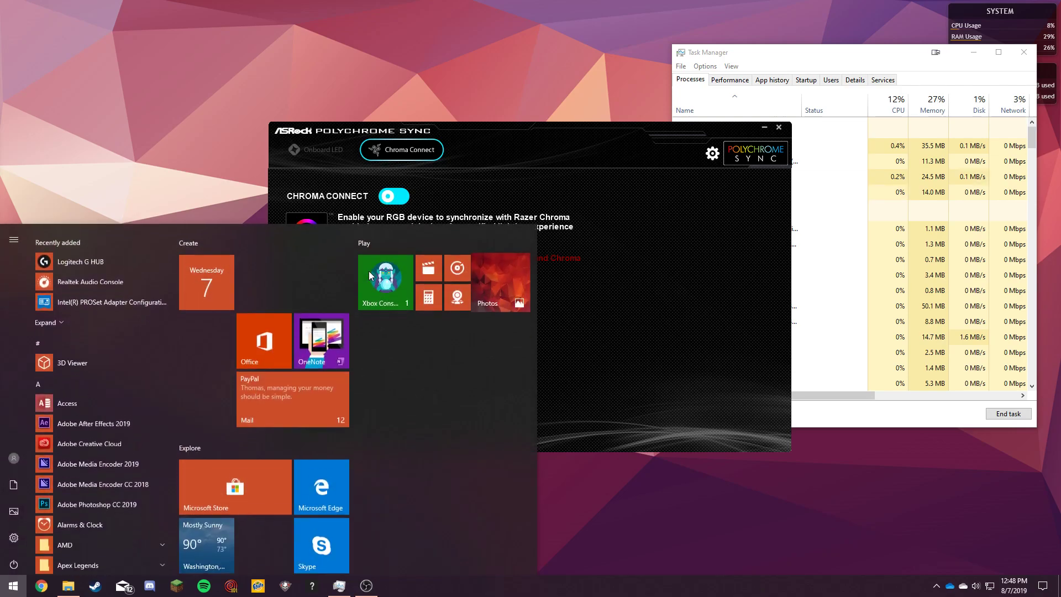
Step: Launch Razer Synapse, review the Chroma Studio effect layers, then close Synapse
type("razer")
left_click(138, 276)
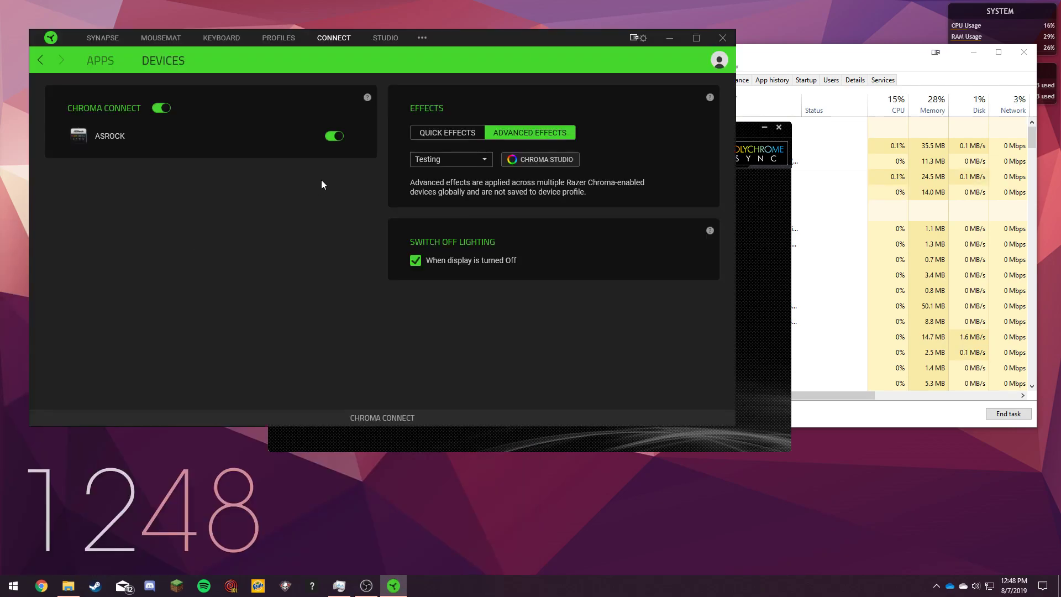
left_click(387, 39)
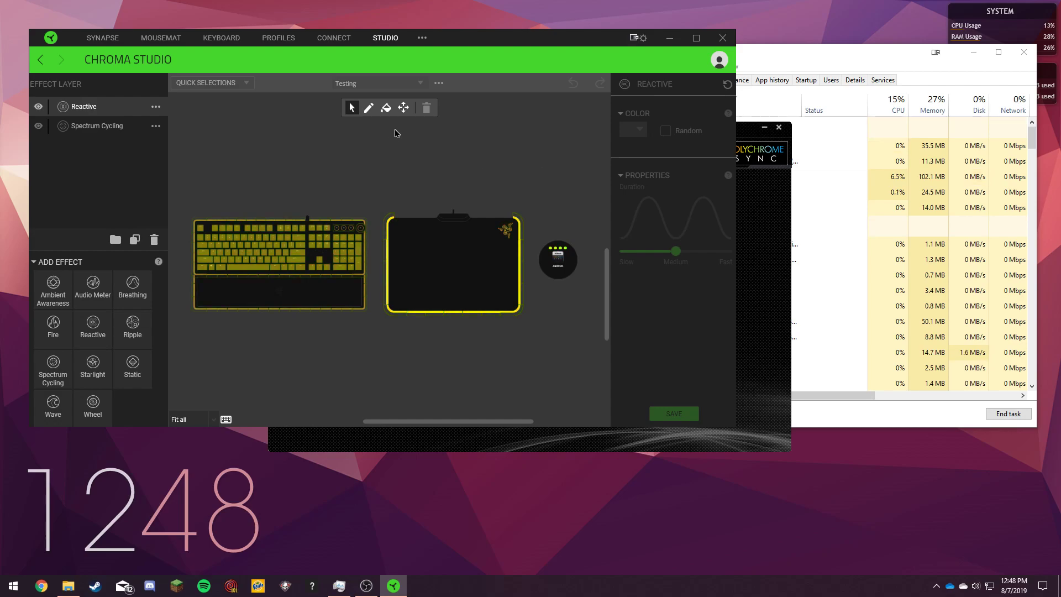
left_click(722, 38)
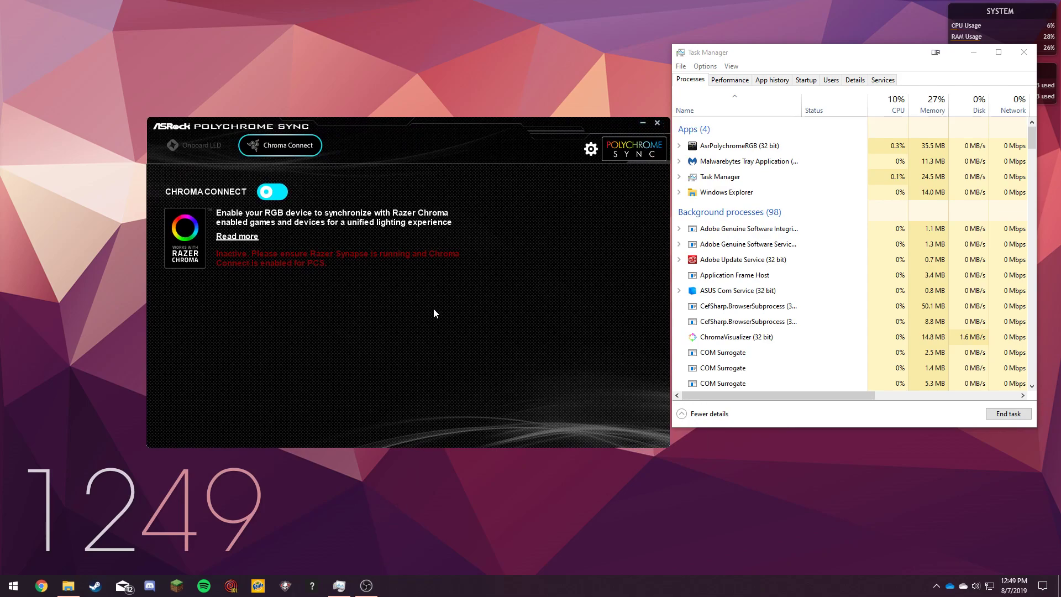
Step: Browse File Explorer to C:\Program Files (x86)\ASRock Utility\ASRRGBLED\Bin and select WriteFW
key("super")
key("super")
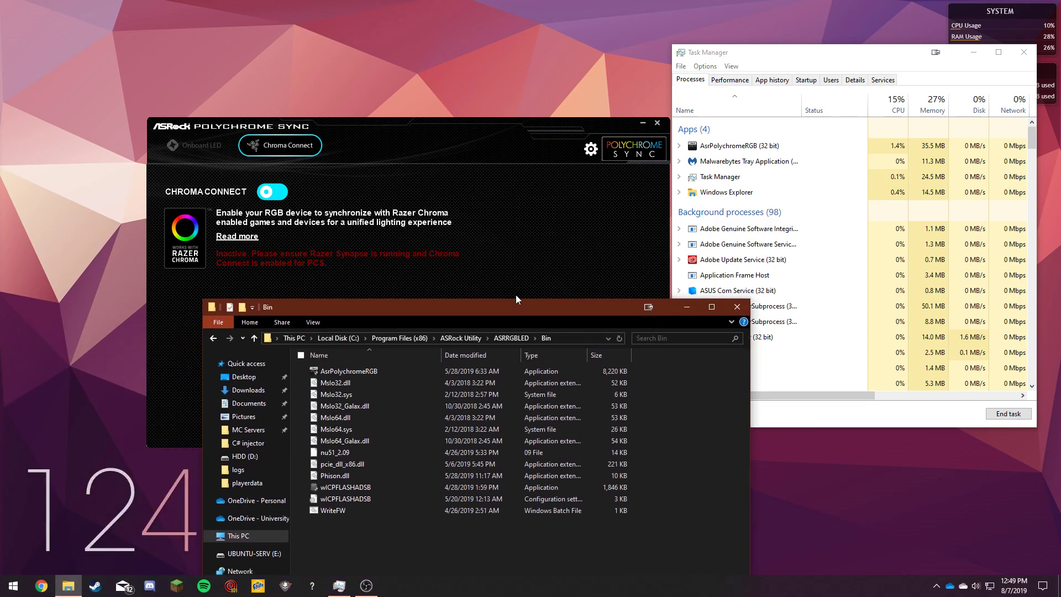
left_click_drag(503, 318, 606, 180)
left_click(360, 399)
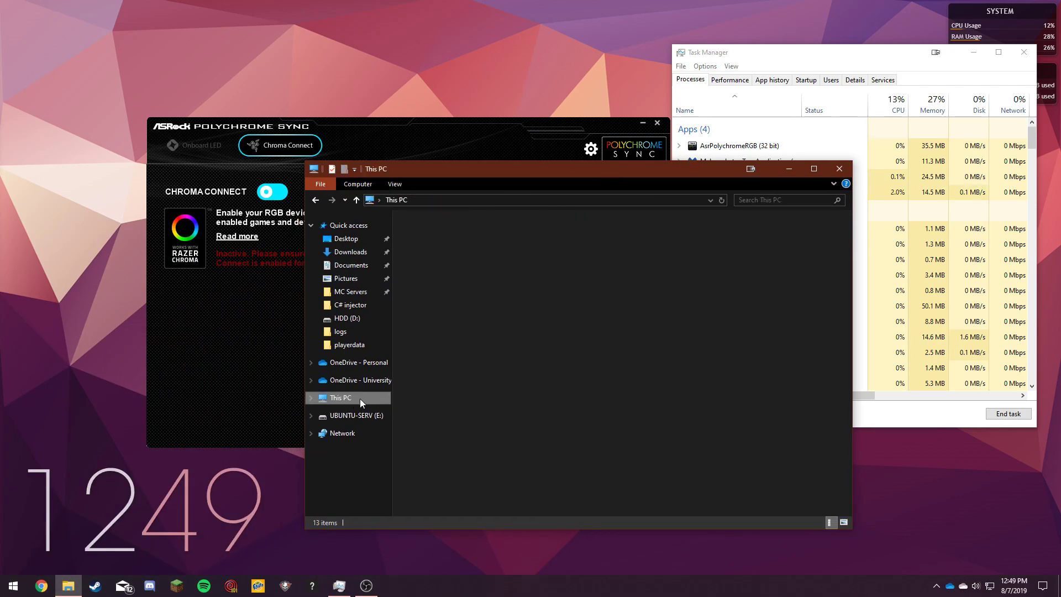
double_click(477, 390)
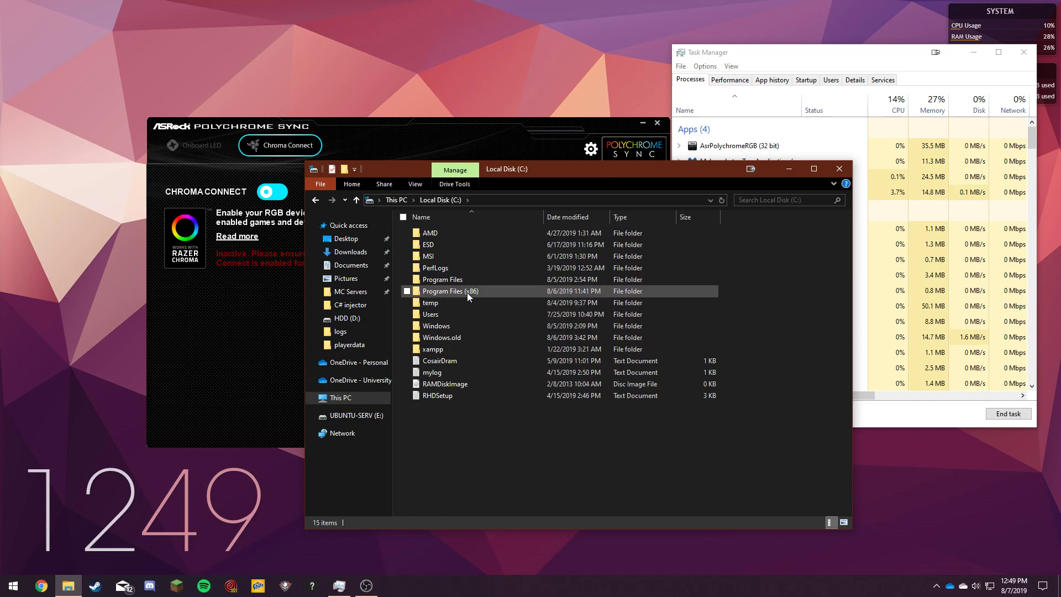
left_click(462, 290)
double_click(462, 290)
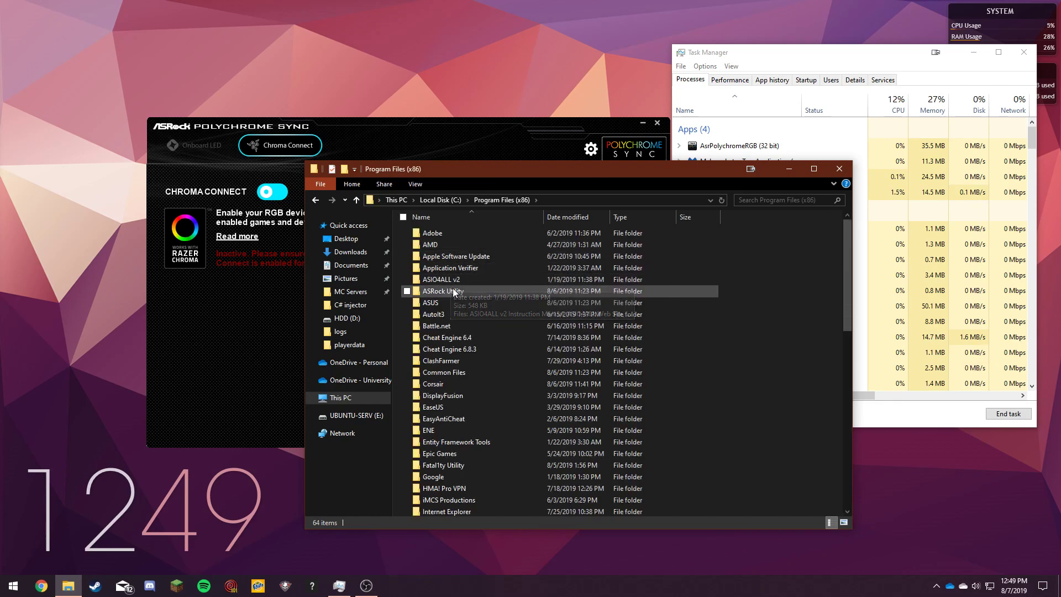
left_click(453, 288)
double_click(454, 290)
double_click(454, 236)
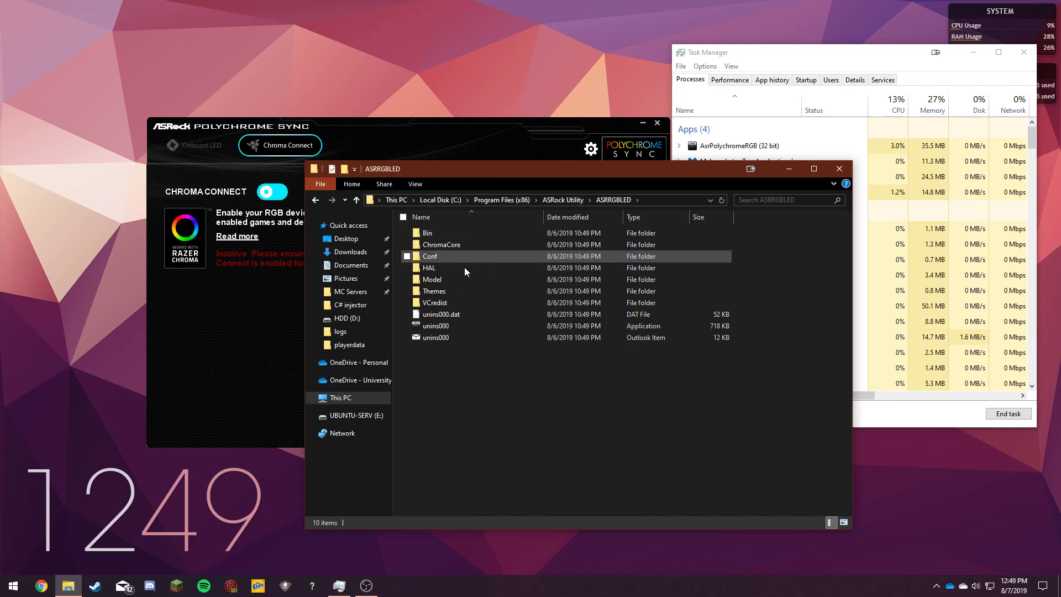
double_click(448, 236)
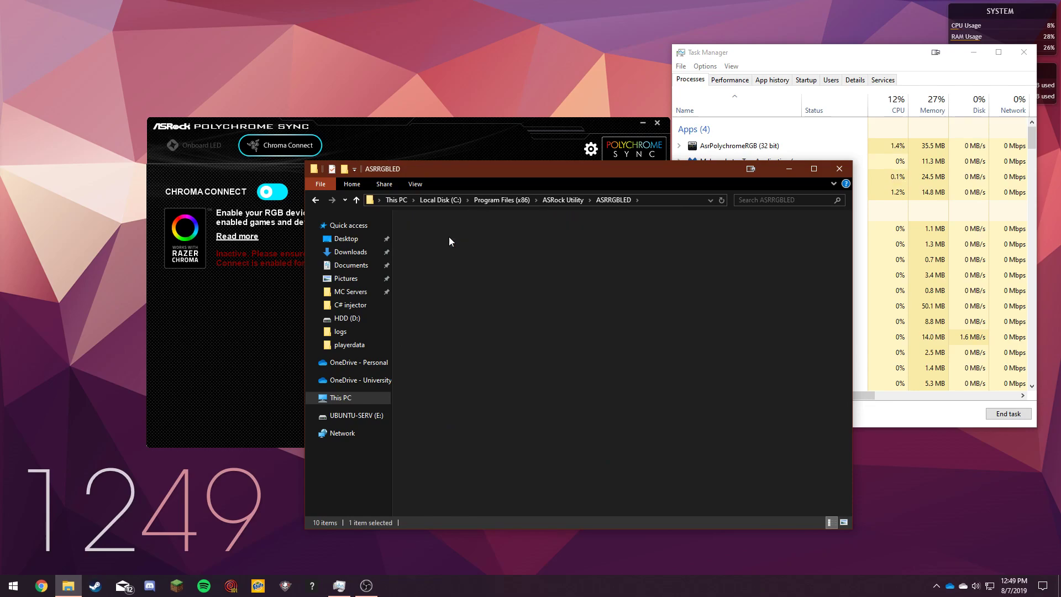
left_click(452, 374)
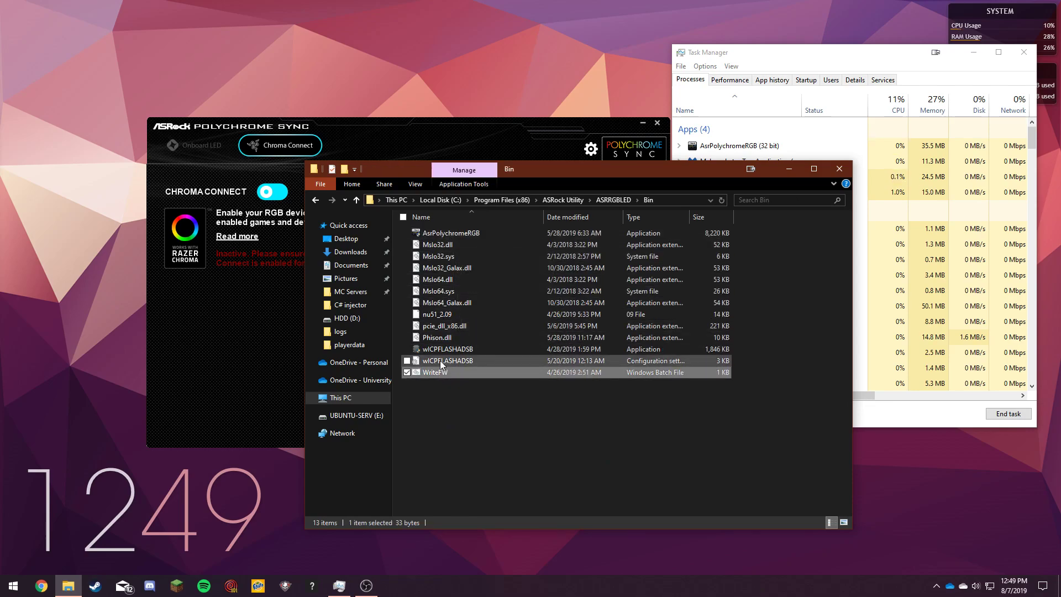
Step: End the AsrPolychromeRGB process in Task Manager and confirm it is gone
left_click(879, 62)
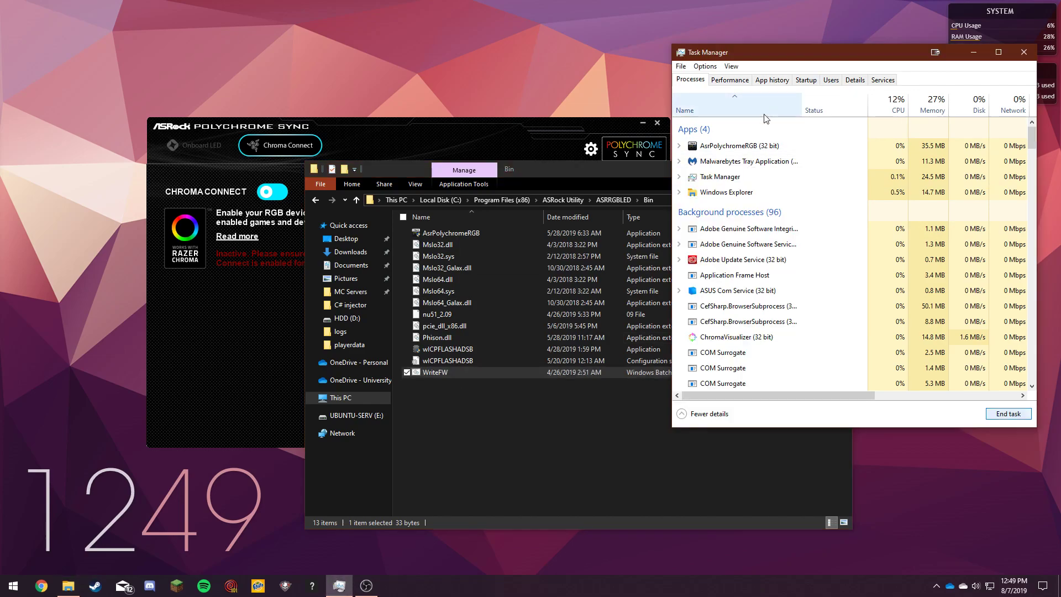
left_click(754, 146)
left_click(1009, 414)
left_click(500, 445)
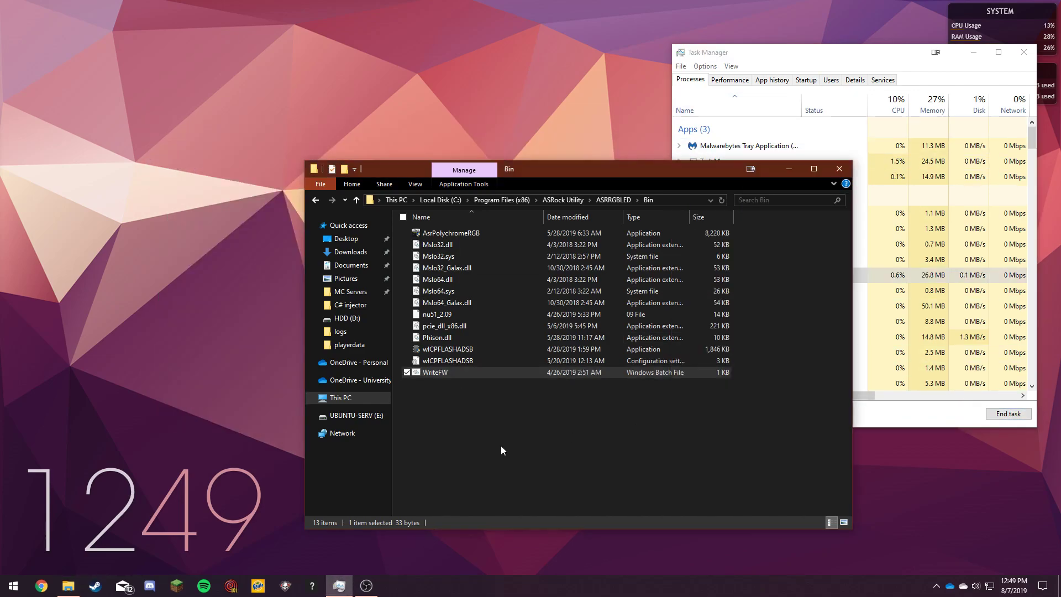
left_click(792, 65)
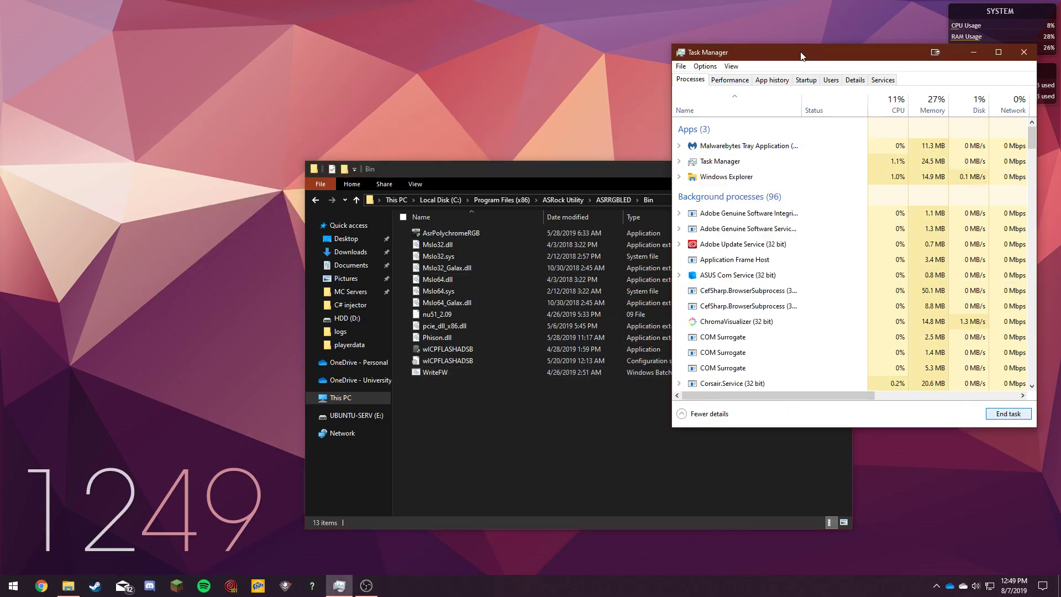
Step: Run the WriteFW batch file to flash the firmware
left_click(607, 331)
left_click(486, 372)
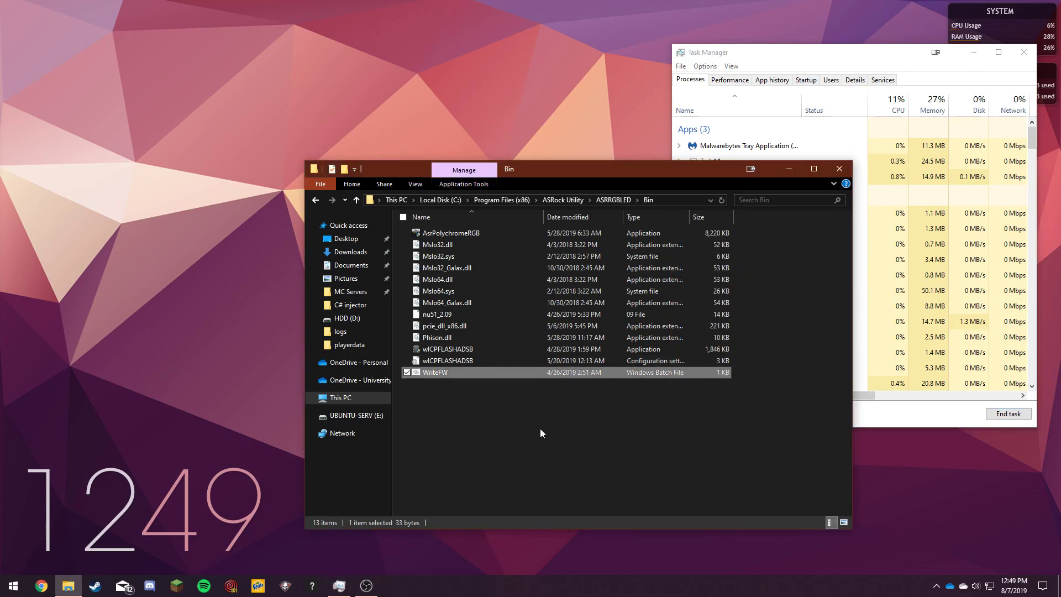
key("Return")
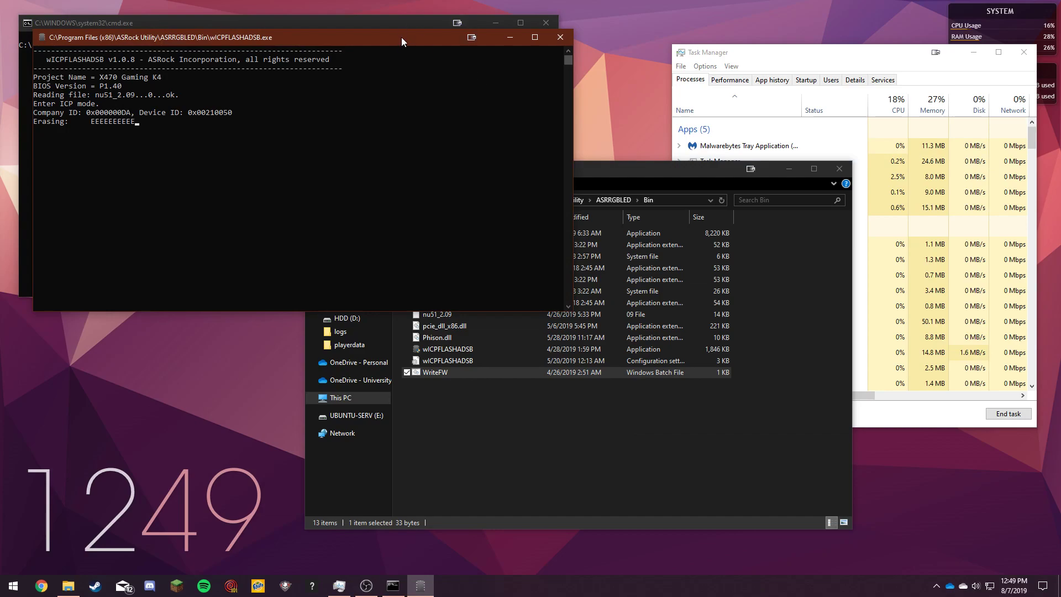
Step: Move the flasher console aside and open the WriteFW script in Notepad
mouse_move(402, 38)
left_mouse_down()
mouse_move(433, 239)
mouse_move(354, 304)
mouse_move(383, 305)
left_mouse_up()
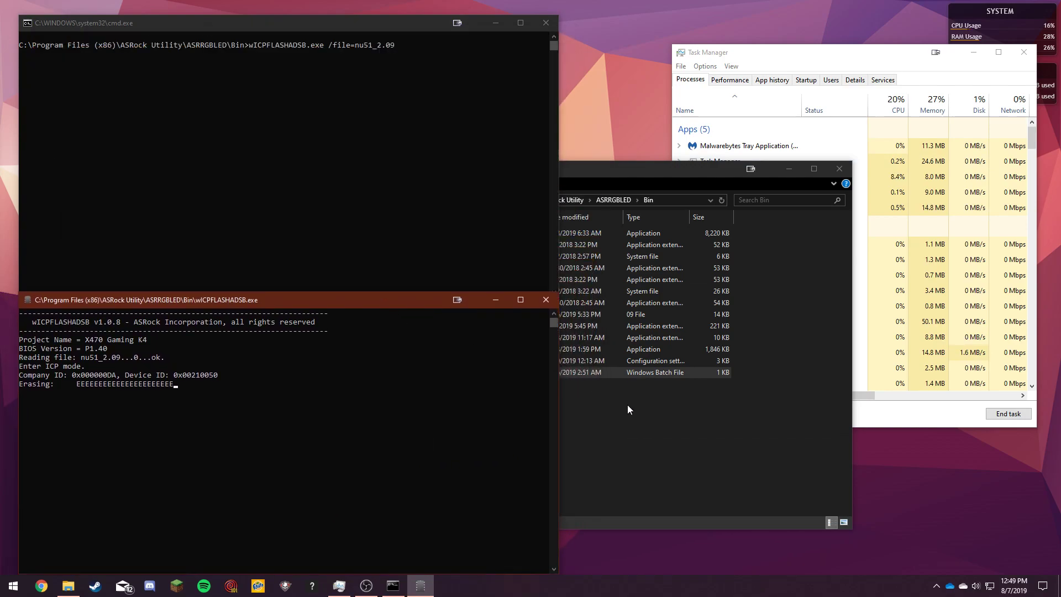
left_click(627, 405)
right_click(502, 372)
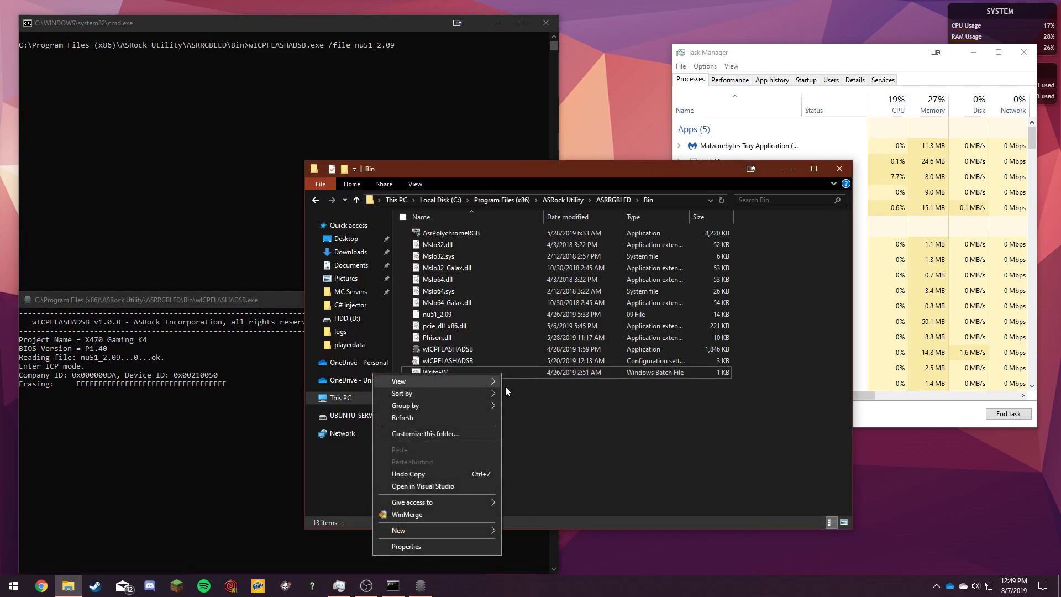
key("Escape")
right_click(518, 373)
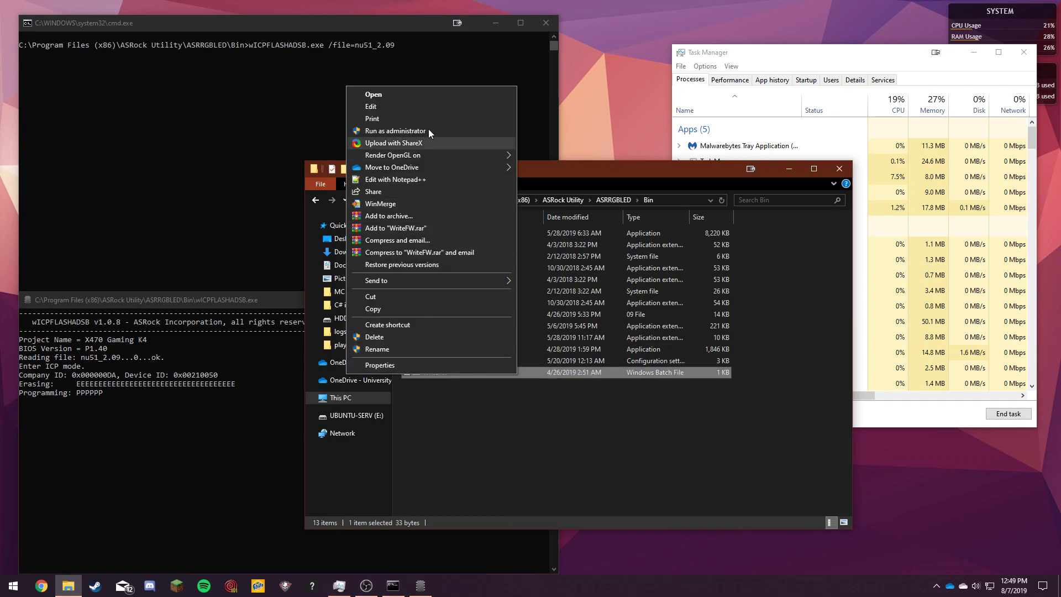
left_click(406, 106)
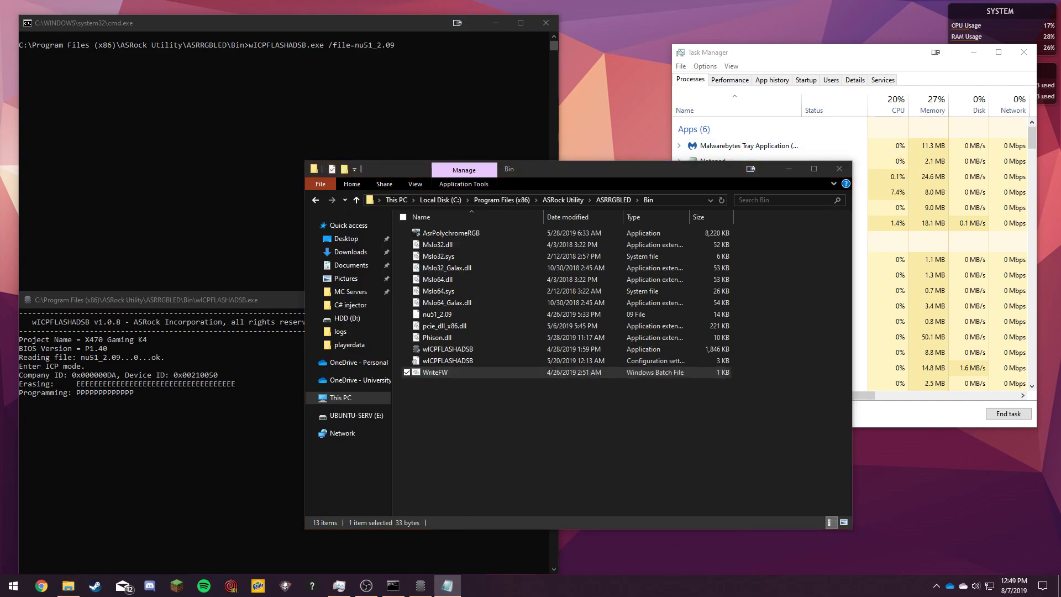
Step: Inspect the flasher program name and /file argument in the WriteFW script
left_click_drag(642, 140, 524, 105)
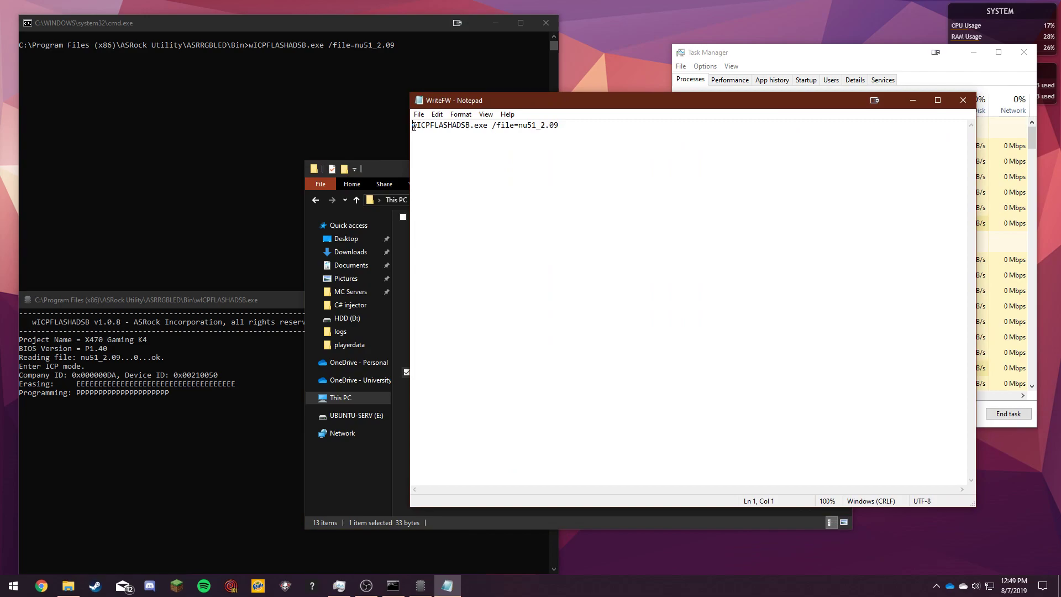
left_click_drag(413, 127, 239, 56)
left_click(493, 127)
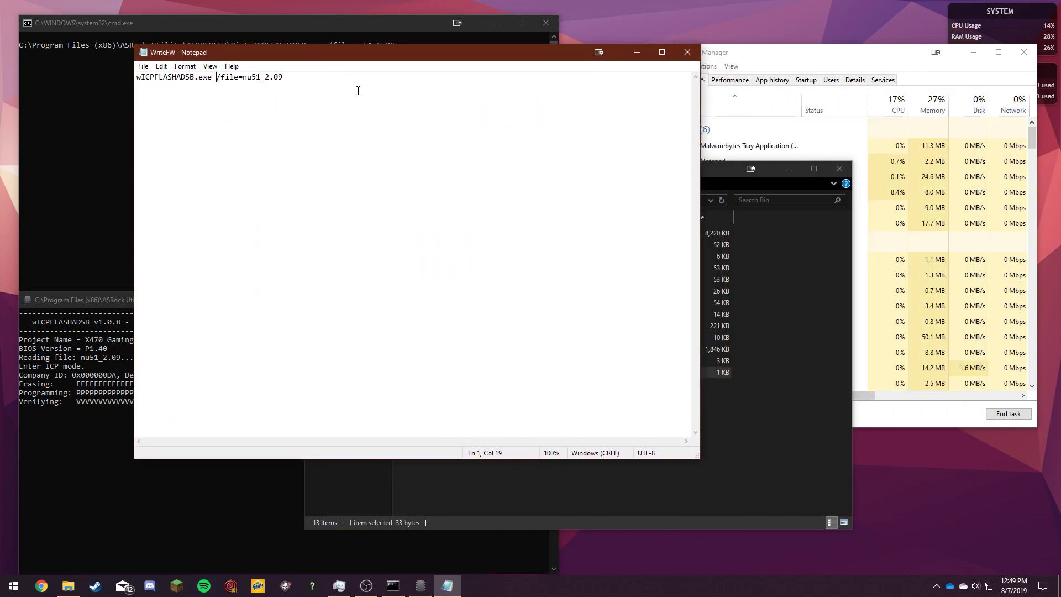
Step: Select the nu51_2.09 firmware file, then close Notepad and the Bin folder window
left_click(773, 396)
left_click_drag(691, 171, 804, 124)
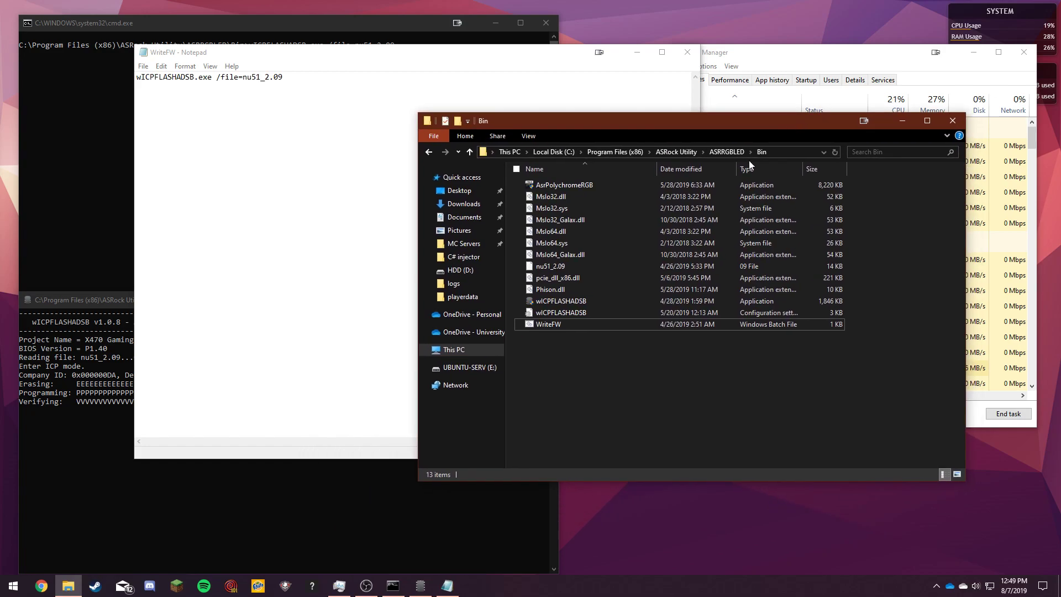
left_click(575, 269)
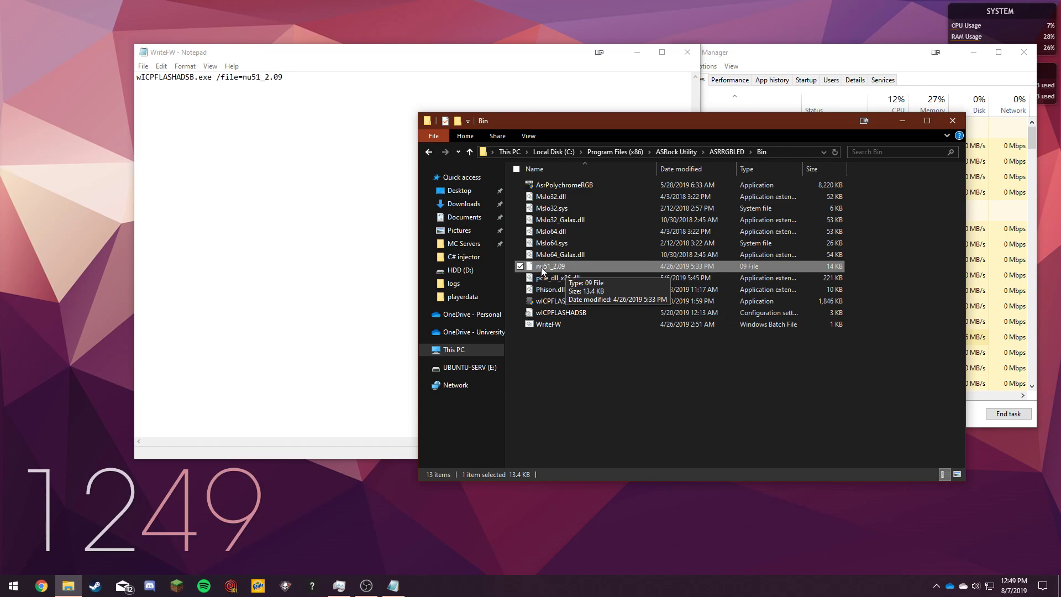
left_click(688, 52)
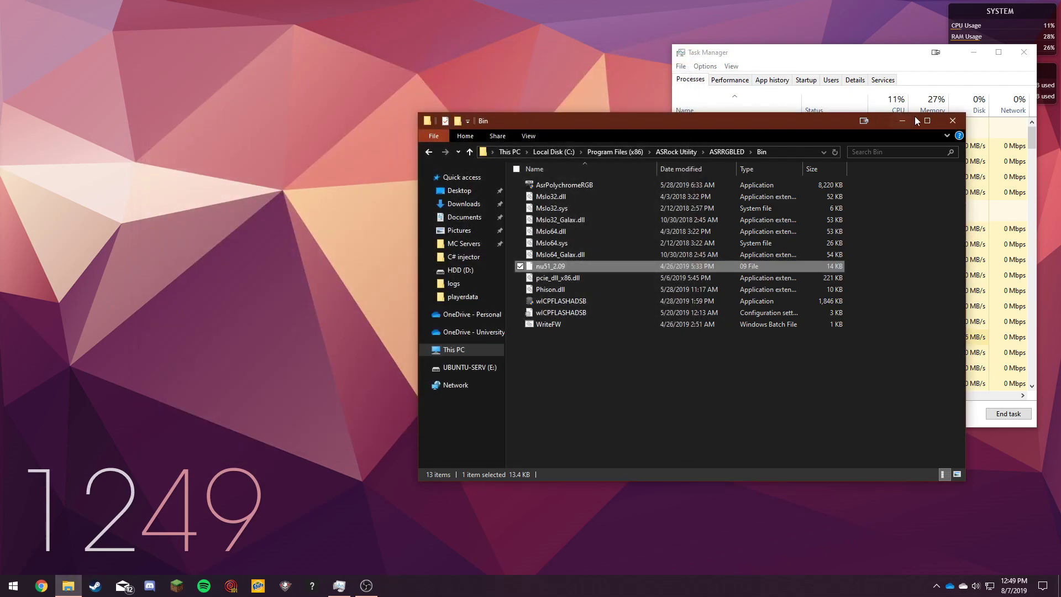
left_click(953, 120)
Step: Relaunch ASRock Polychrome Sync from a Start search for 'asr', opening on Chroma Connect
left_click(553, 190)
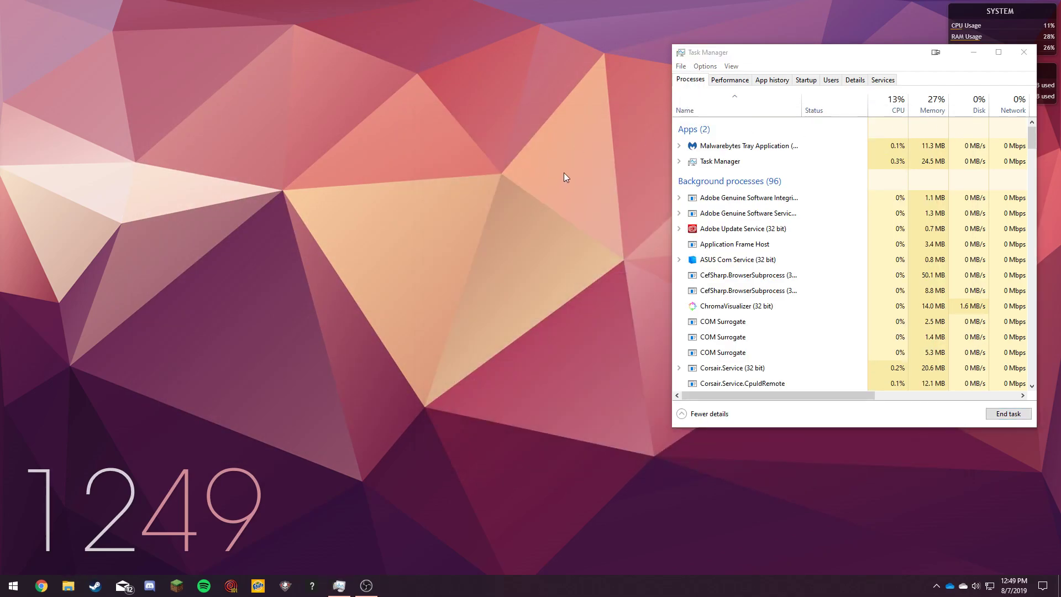
key("super")
key("super")
key("super")
type("asr")
key("Return")
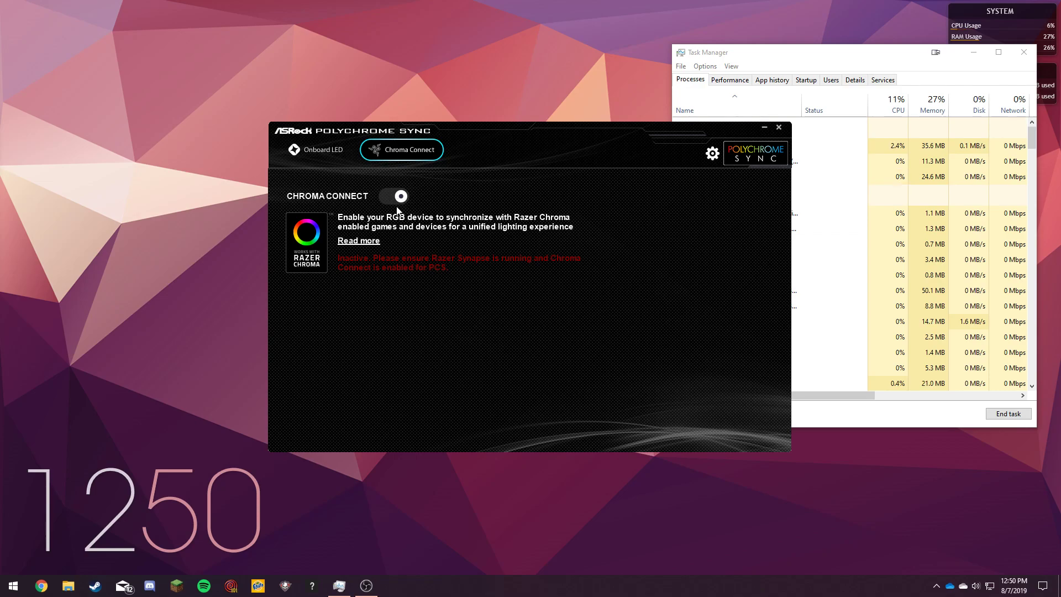
key("super")
Step: Launch Razer Synapse from Start and switch Chroma Connect on in Polychrome Sync
type("razer")
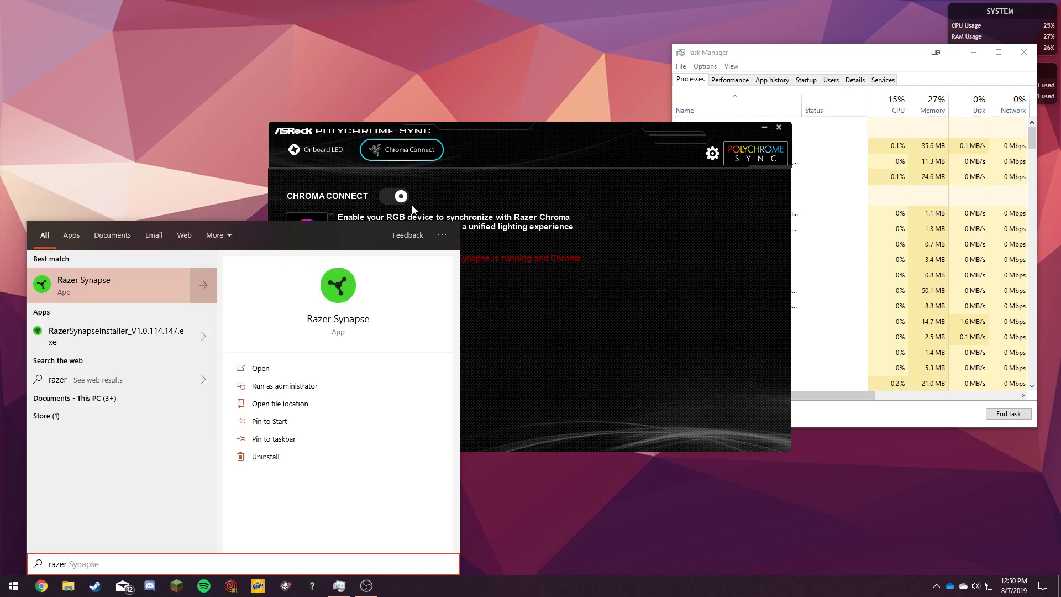
key("Return")
left_click(770, 301)
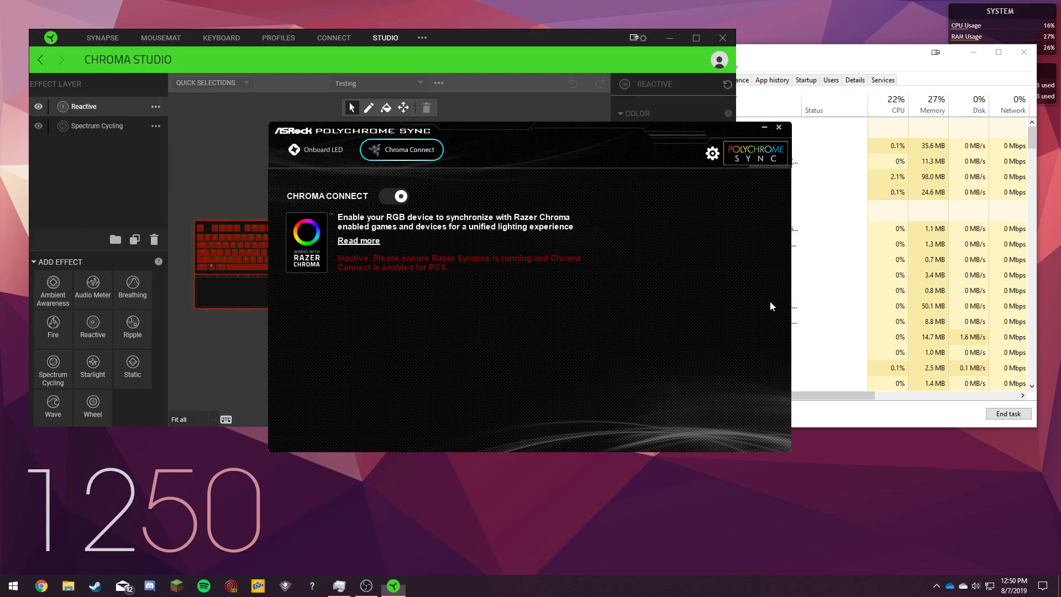
left_click(401, 197)
left_click_drag(487, 147, 612, 271)
Step: In Synapse's Chroma Studio, select the ASRock board and the Spectrum Cycling layer
left_click(541, 151)
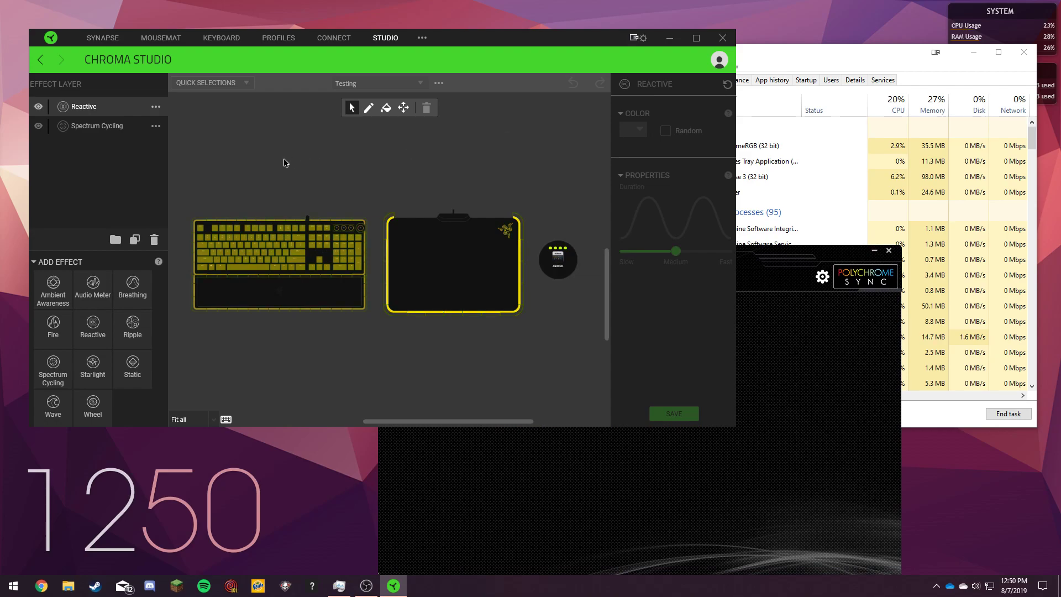
left_click(562, 256)
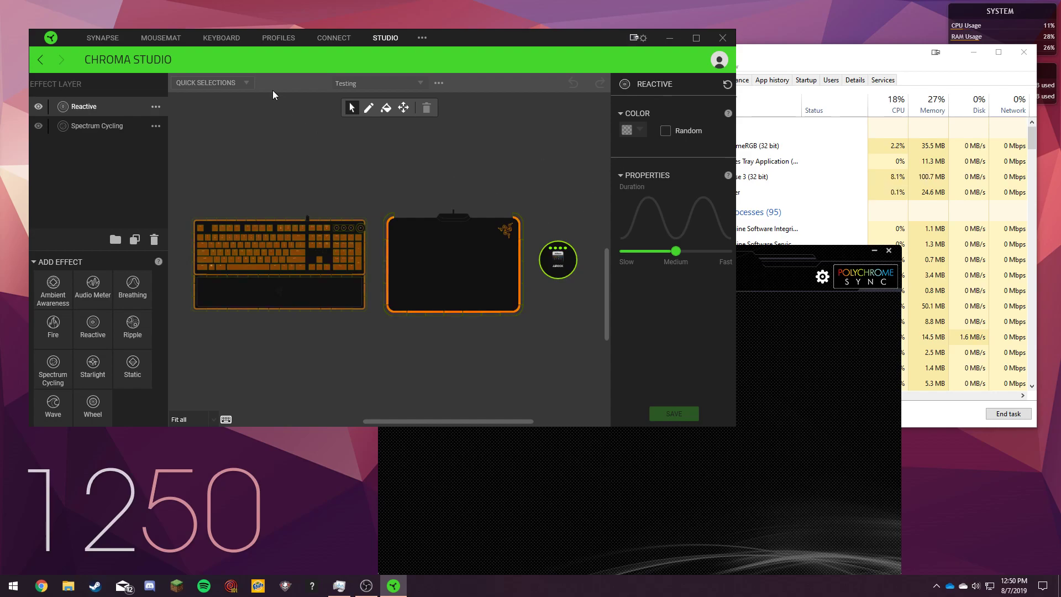
left_click(98, 122)
Step: Edit the ASRock board's Spectrum Cycling colour, swapping the green value 255 for red
left_click(557, 252)
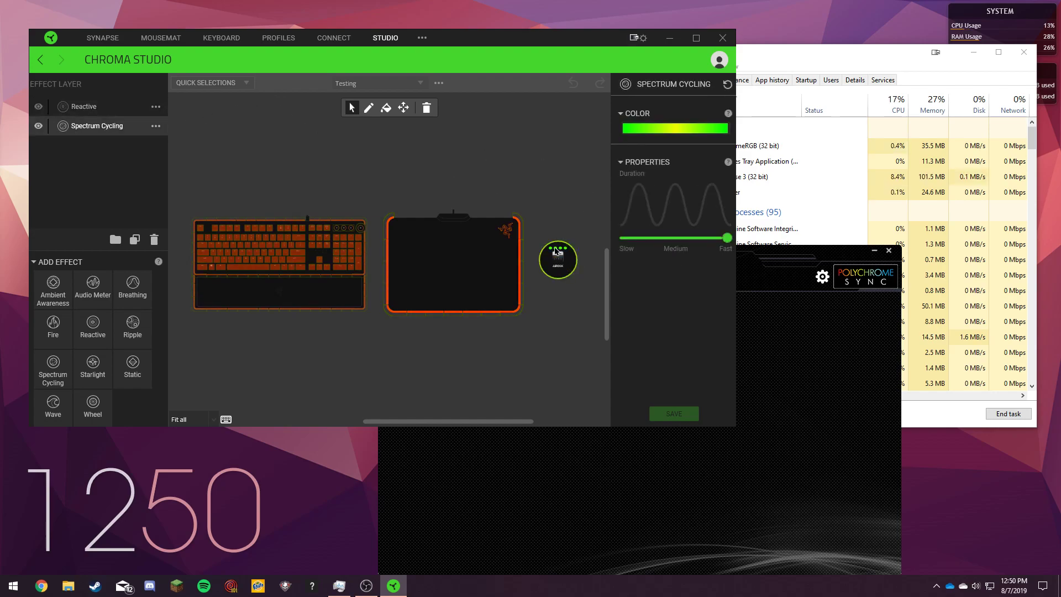
left_click(634, 129)
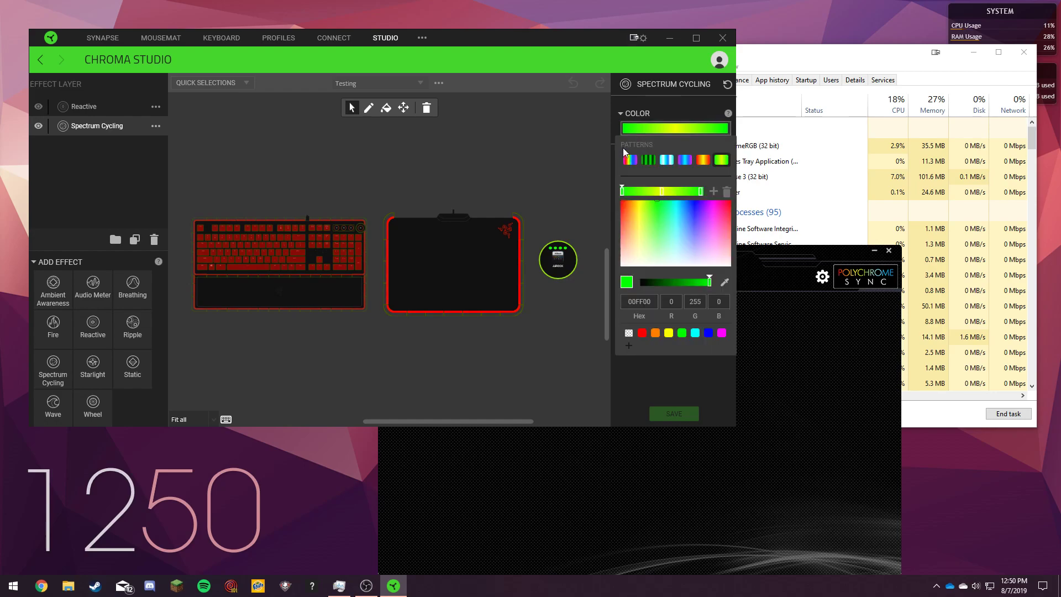
left_click(671, 302)
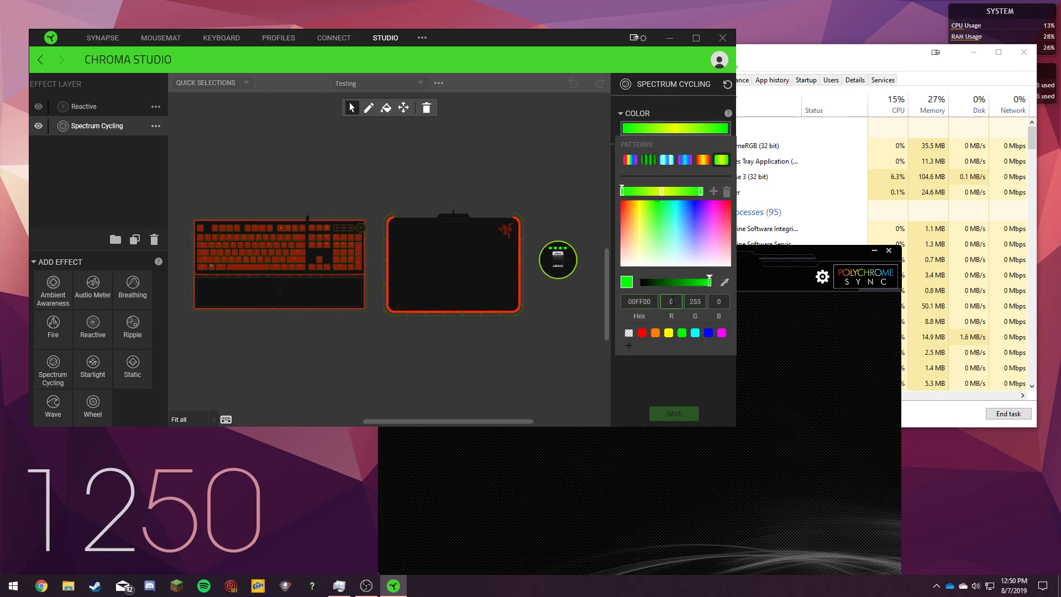
left_click(571, 291)
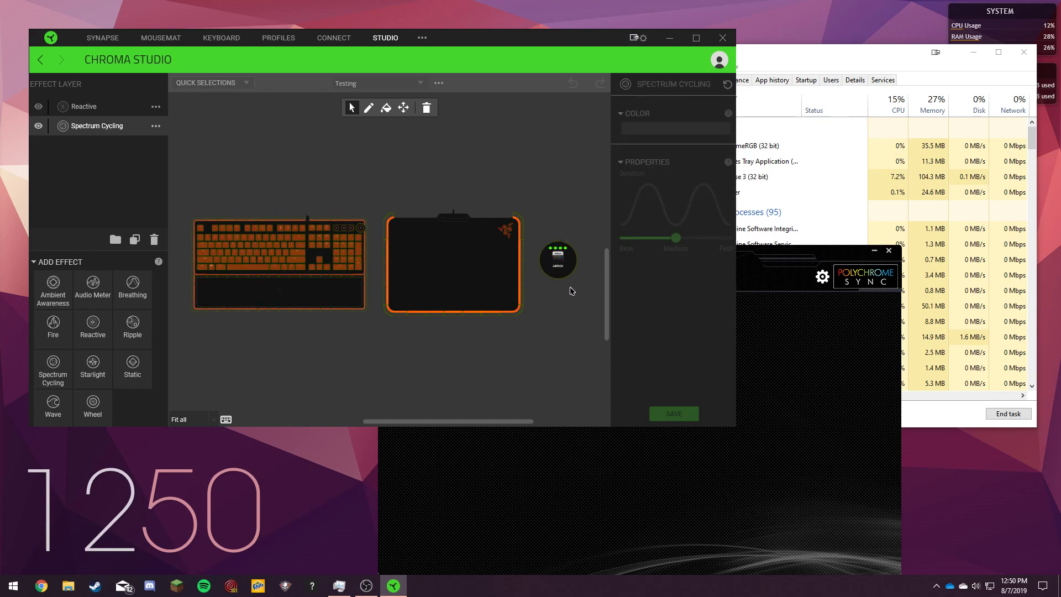
left_click(552, 260)
left_click(639, 132)
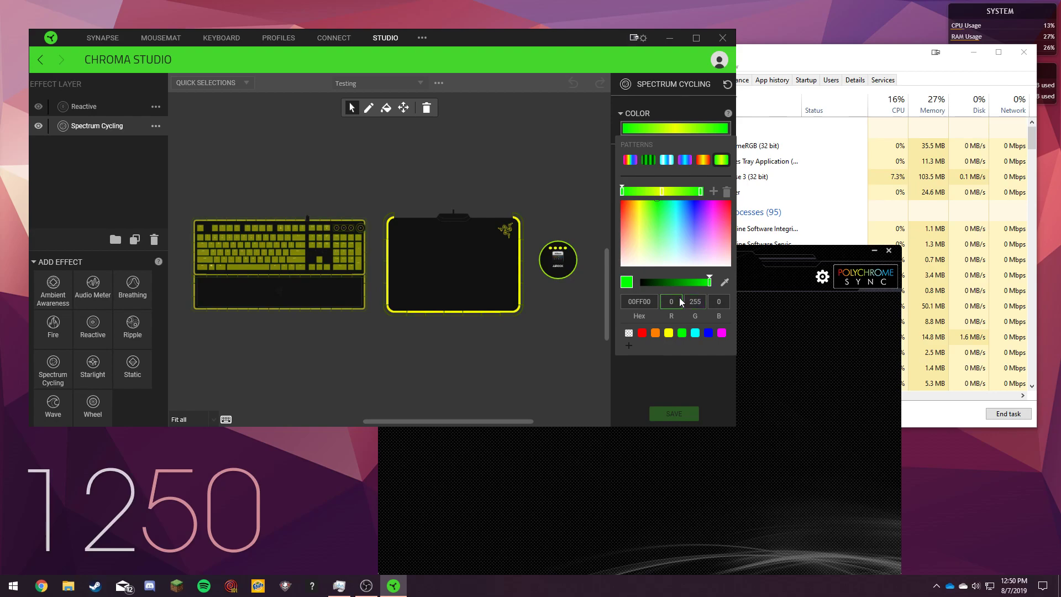
double_click(694, 302)
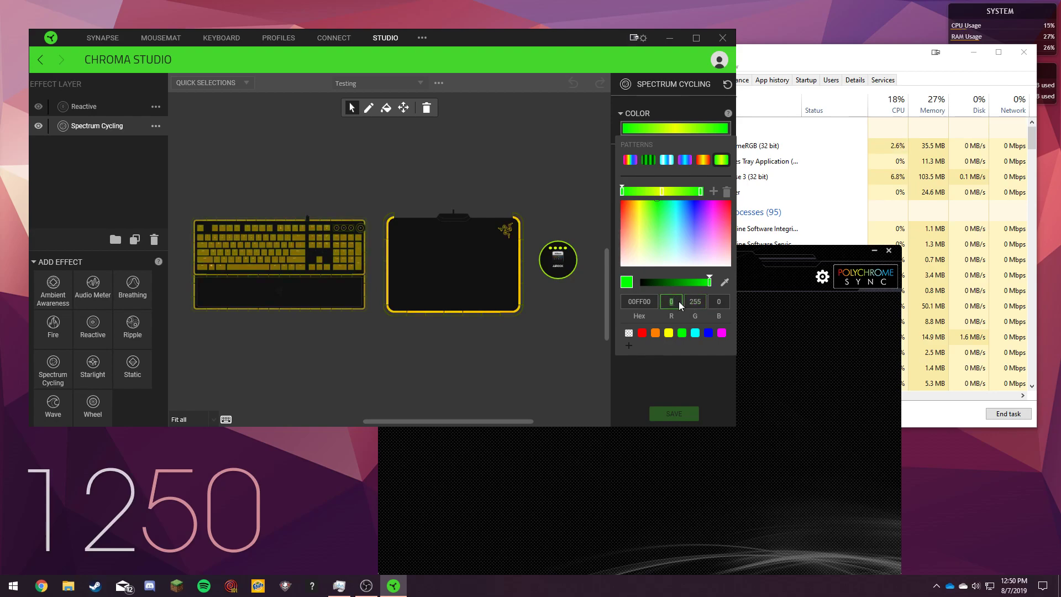
double_click(672, 302)
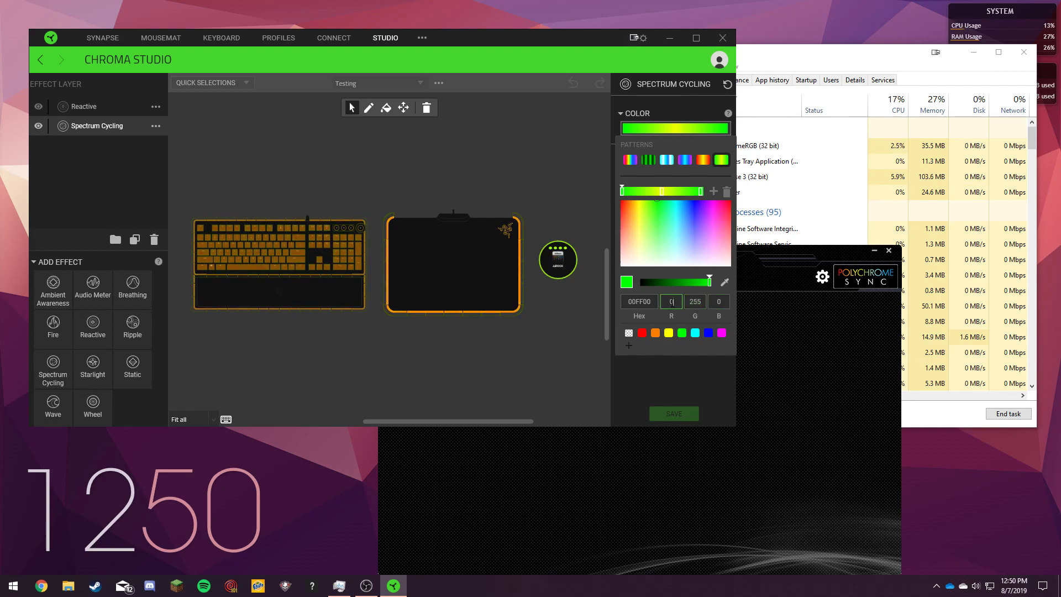
left_click(464, 338)
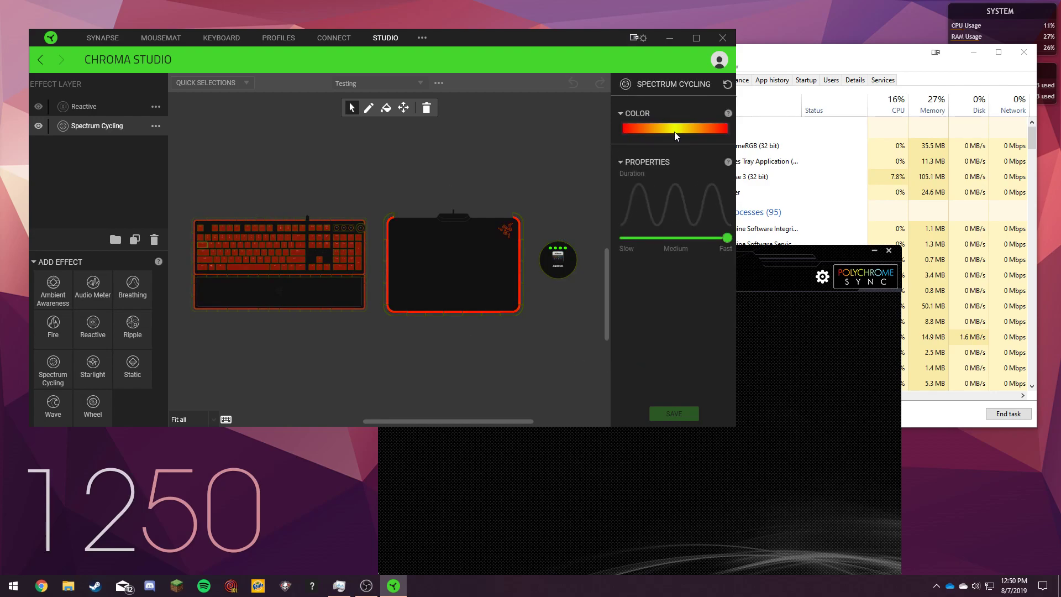
Step: Check the gradient's middle yellow stop, then close the colour options
left_click(674, 132)
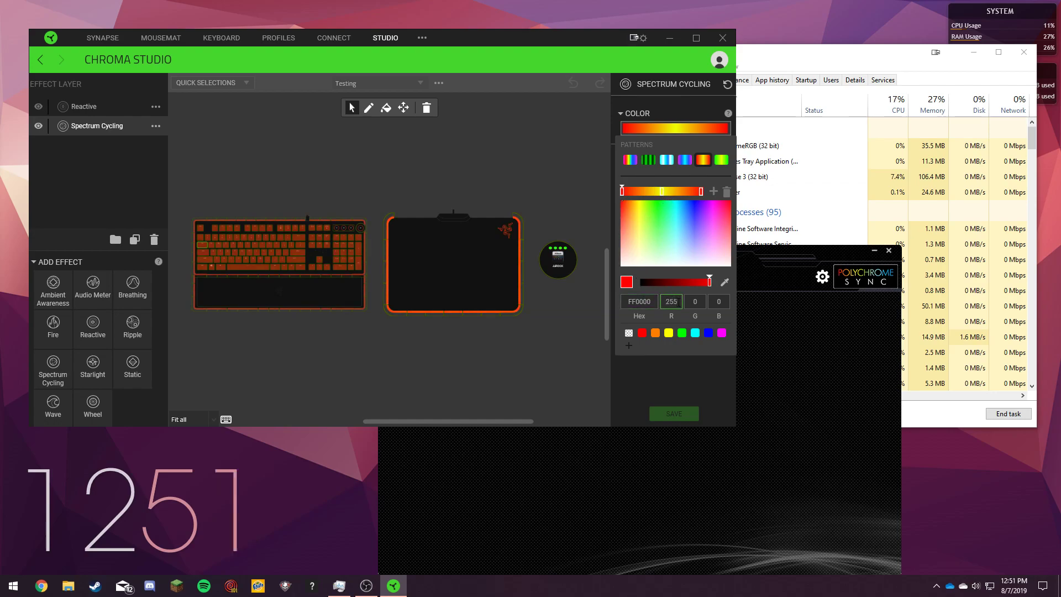
left_click(661, 191)
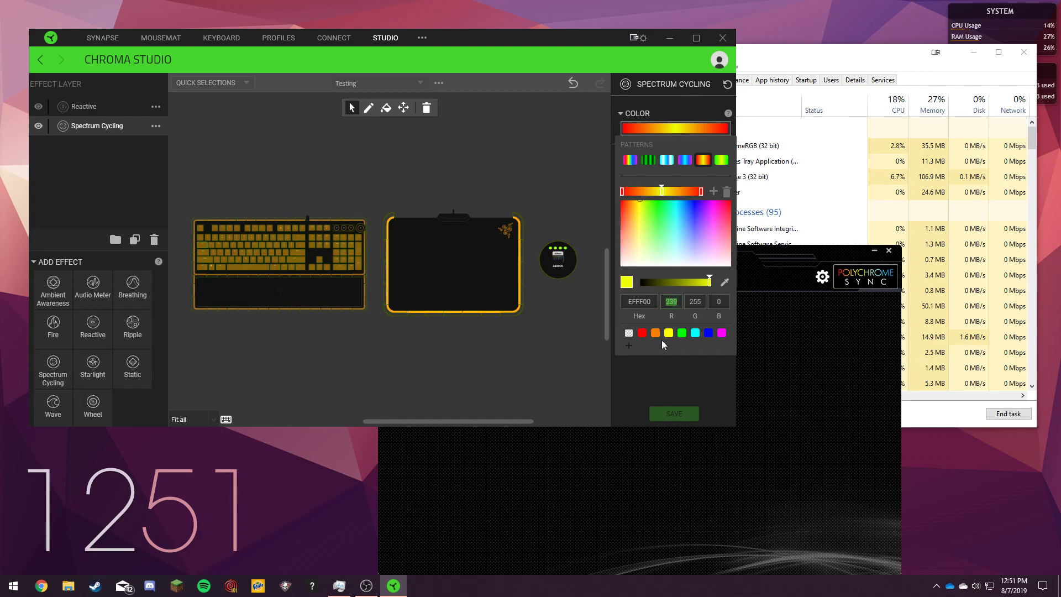
left_click(557, 343)
left_click(652, 132)
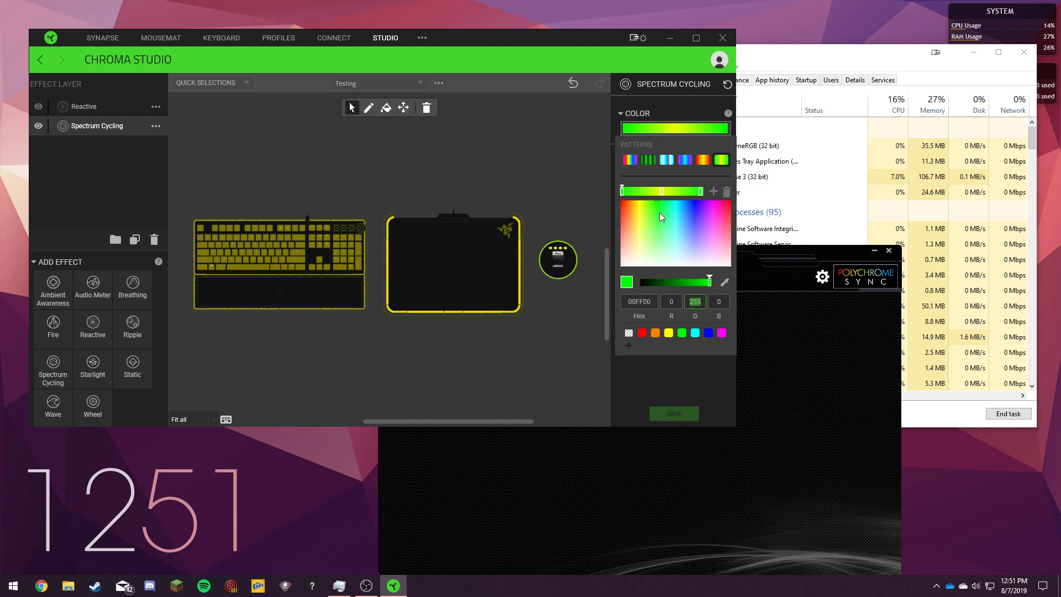
left_click(661, 191)
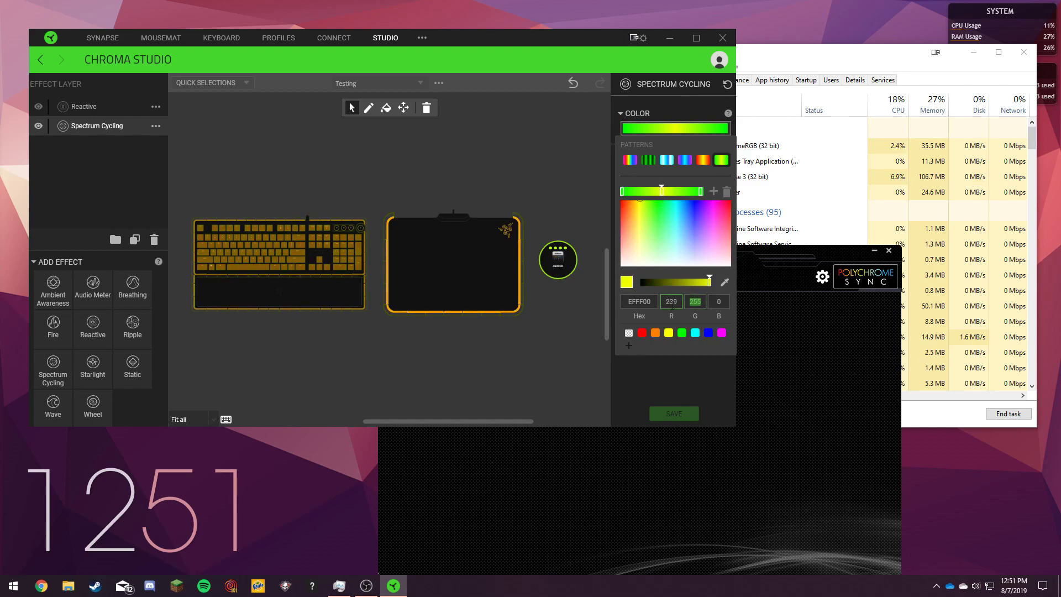
left_click(558, 350)
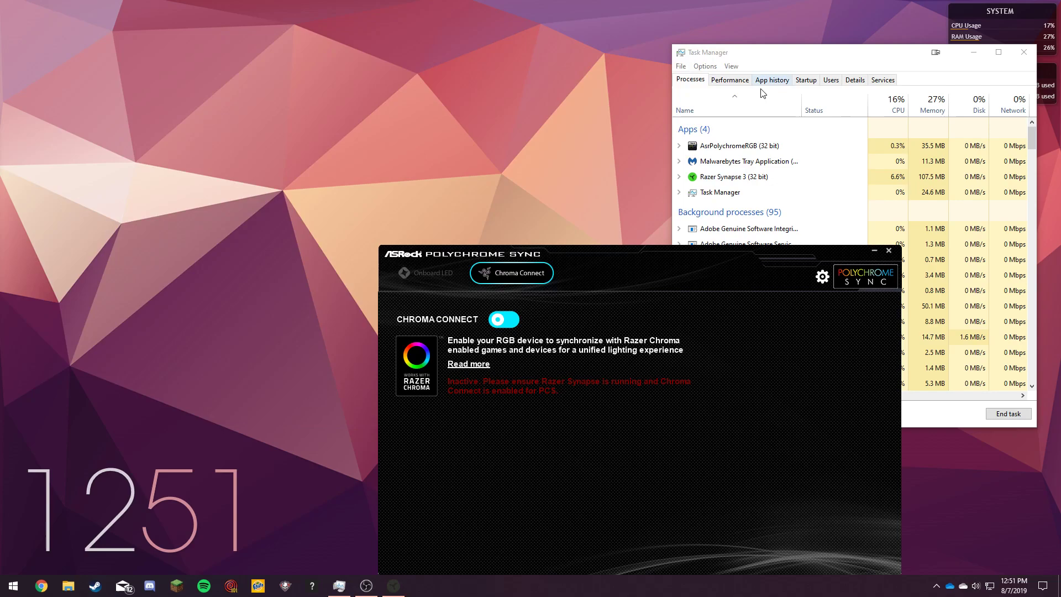
Step: Close Razer Synapse, move Polychrome Sync to the upper left and Task Manager lower down
left_click(721, 38)
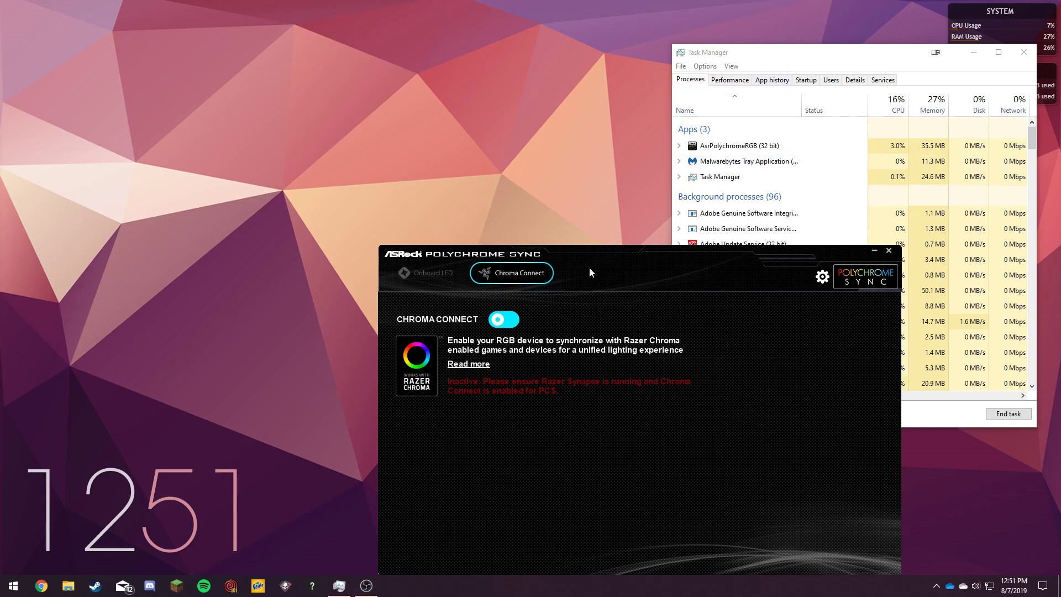
left_click_drag(589, 272, 365, 164)
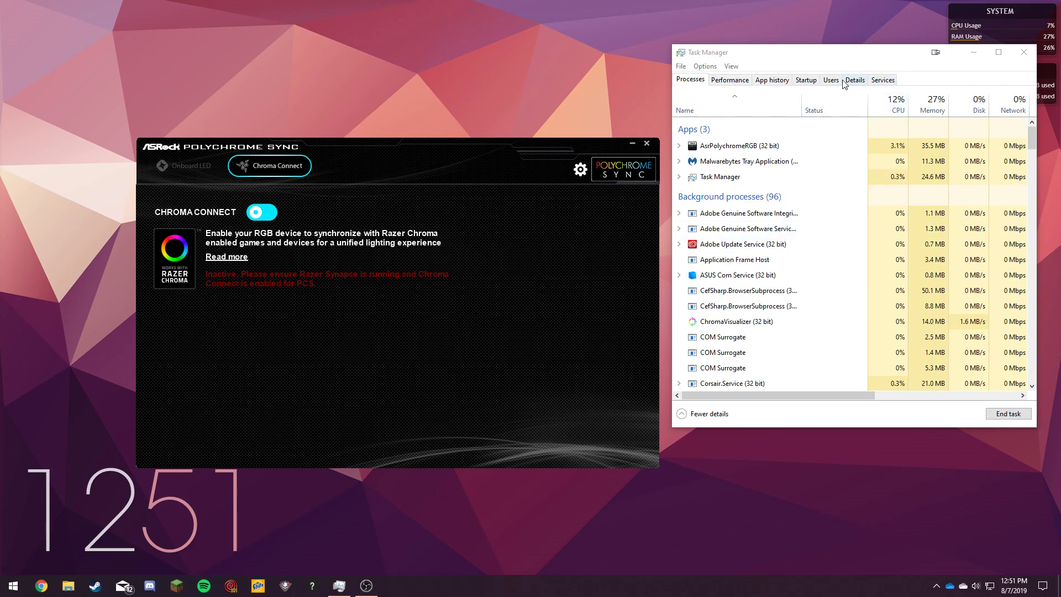
left_click_drag(829, 52, 833, 112)
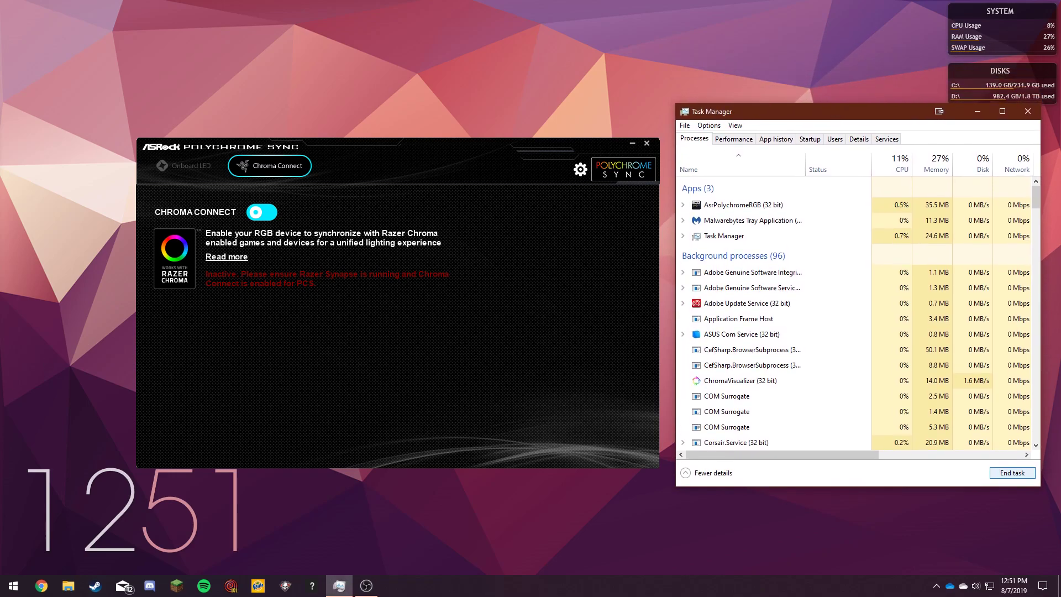